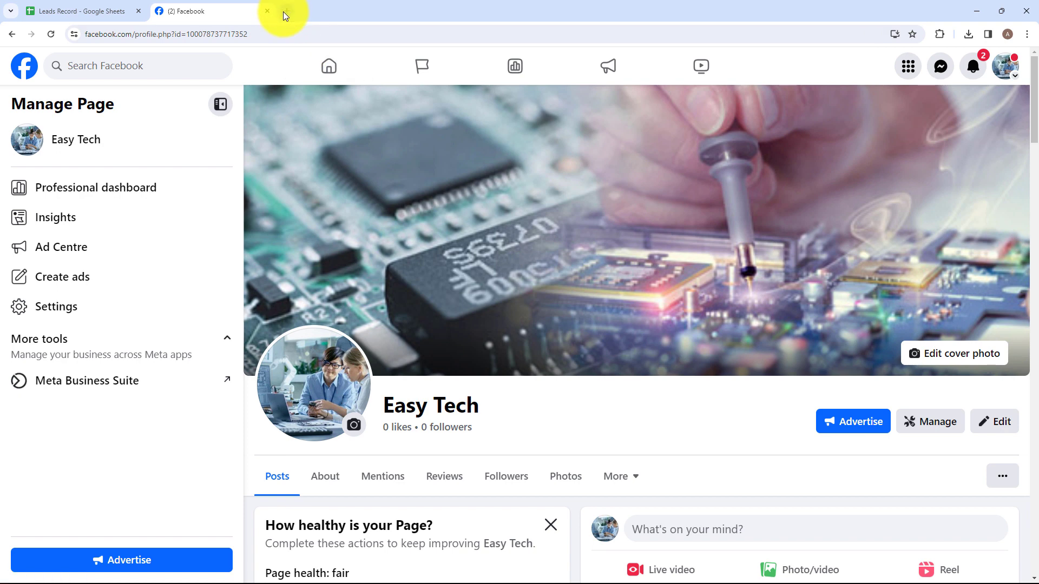
- Search the web for Pabbly Connect in a new browser tab and open its official website
left_click(283, 11)
left_click(294, 36)
type("pabb")
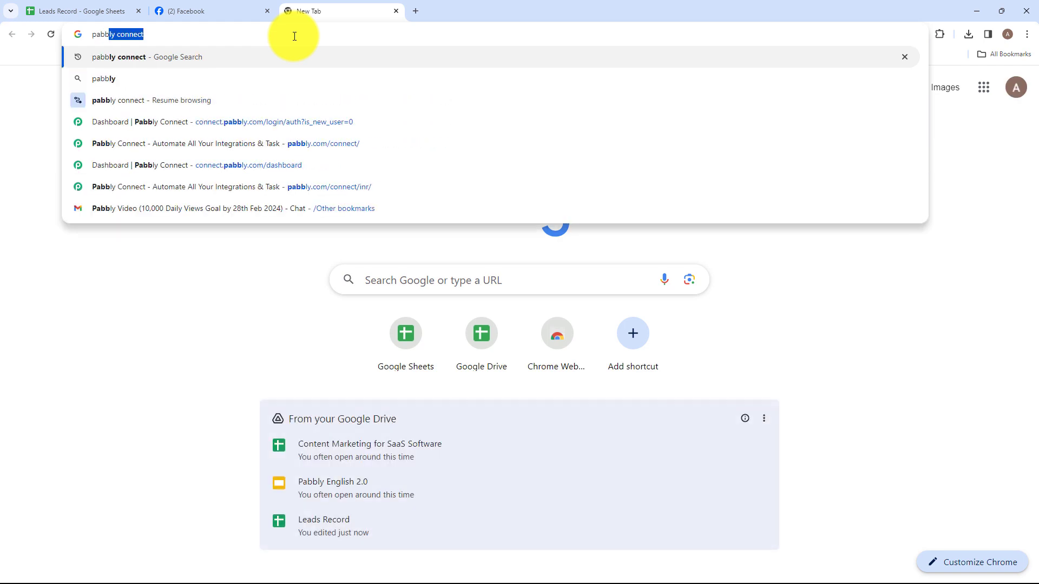
key("Return")
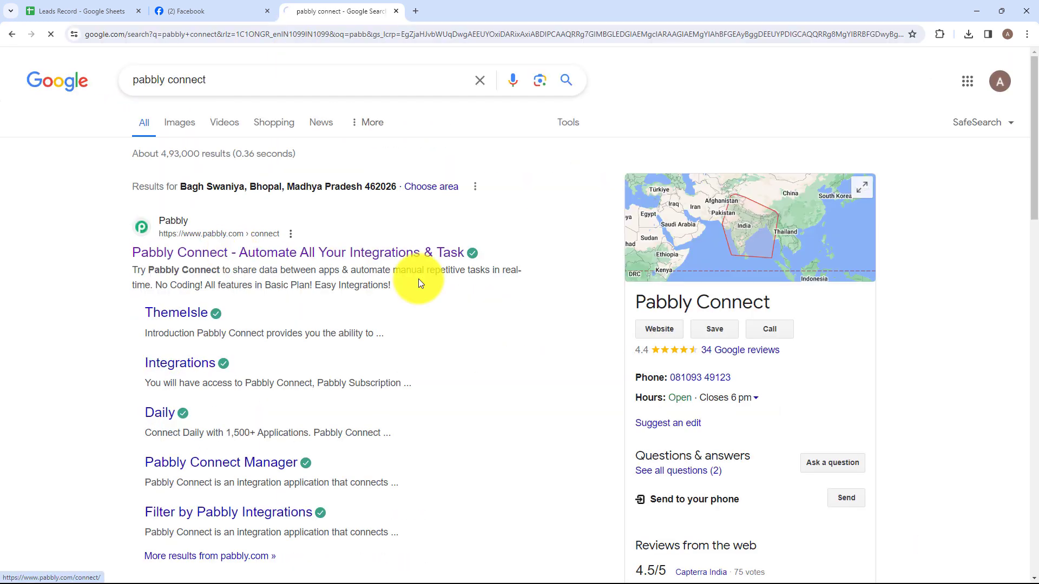
left_click(417, 275)
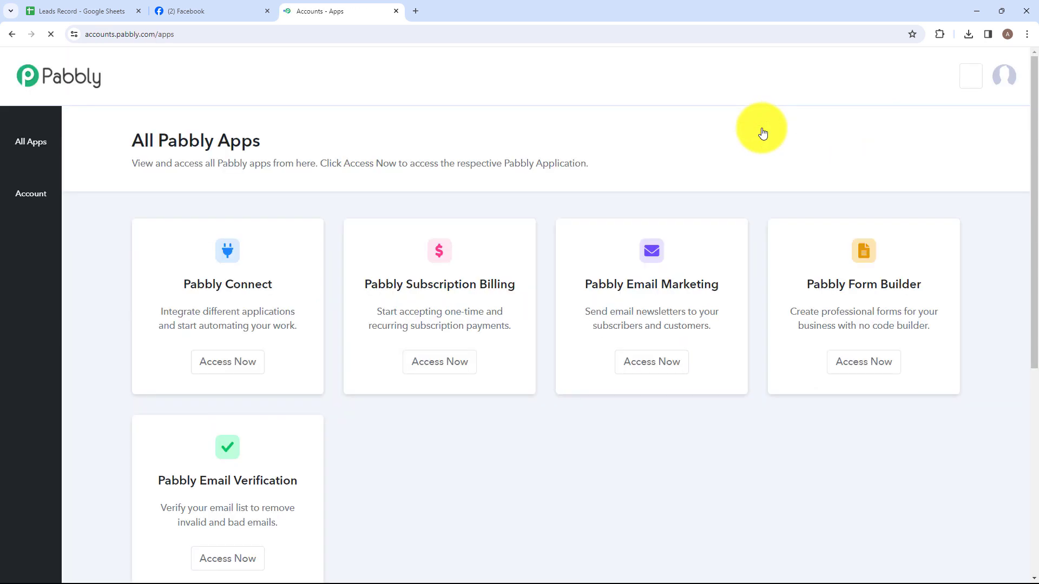
- Access Pabbly Connect from the All Pabbly Apps page to reach its dashboard
left_click_drag(136, 140, 289, 141)
left_click(289, 141)
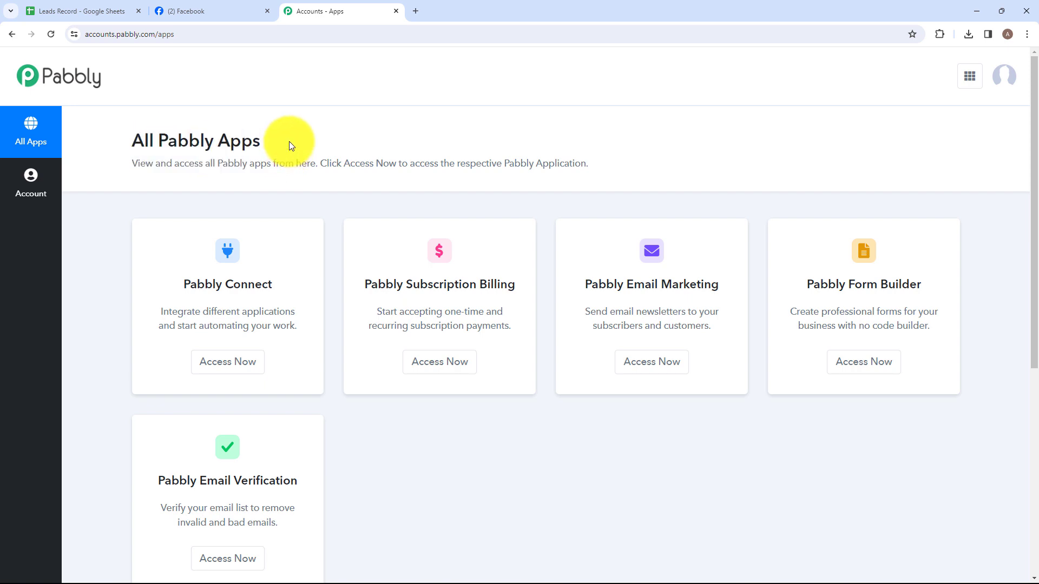
left_click(222, 362)
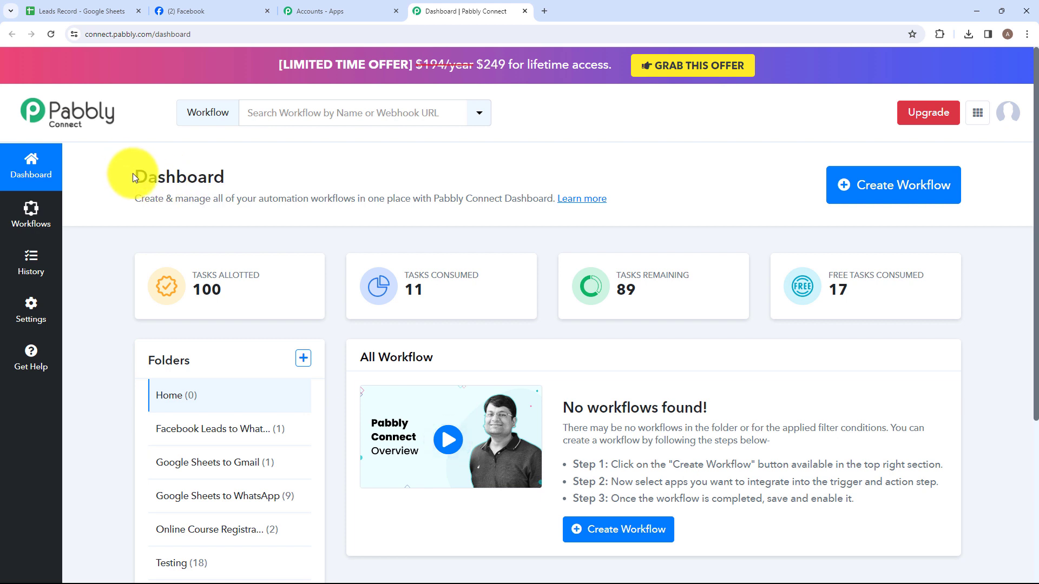
left_click_drag(133, 177, 239, 175)
left_click(246, 172)
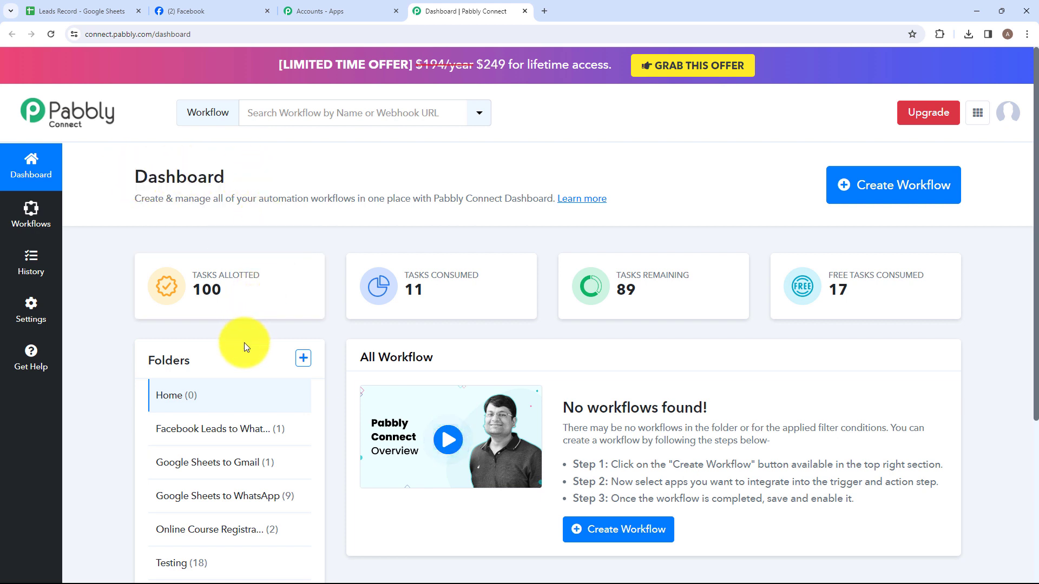
- Create a dashboard folder named "Facebook Leads to Google Sheets"
scroll(244, 343, "down", 1)
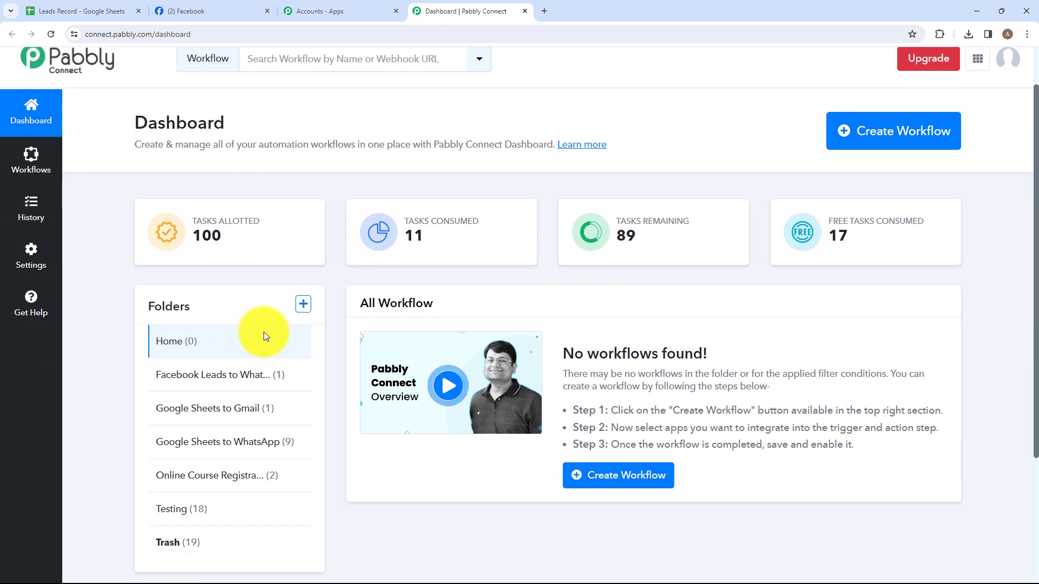
left_click(304, 306)
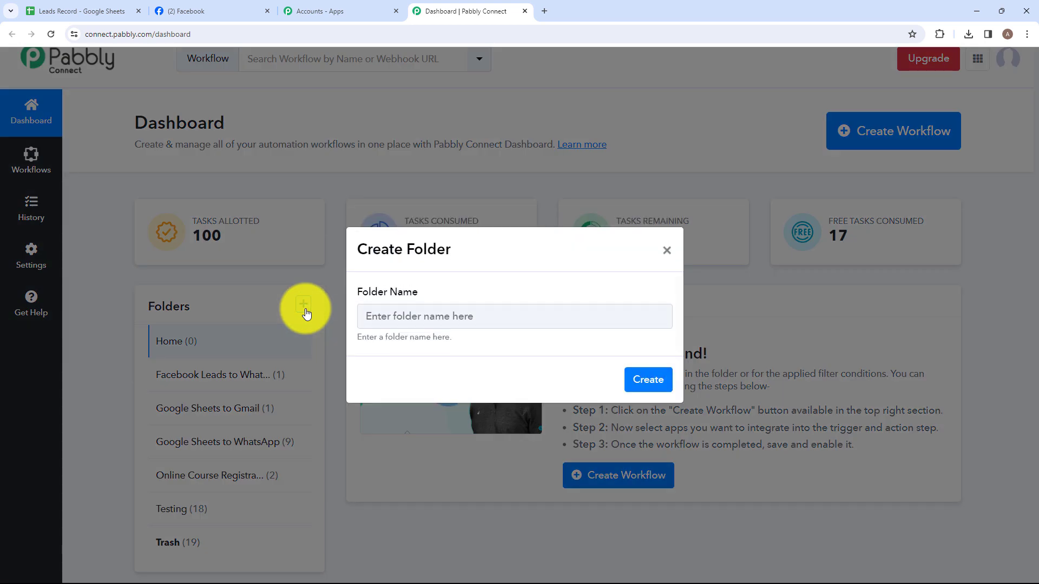
left_click(494, 316)
key("Caps_Lock")
type("Face")
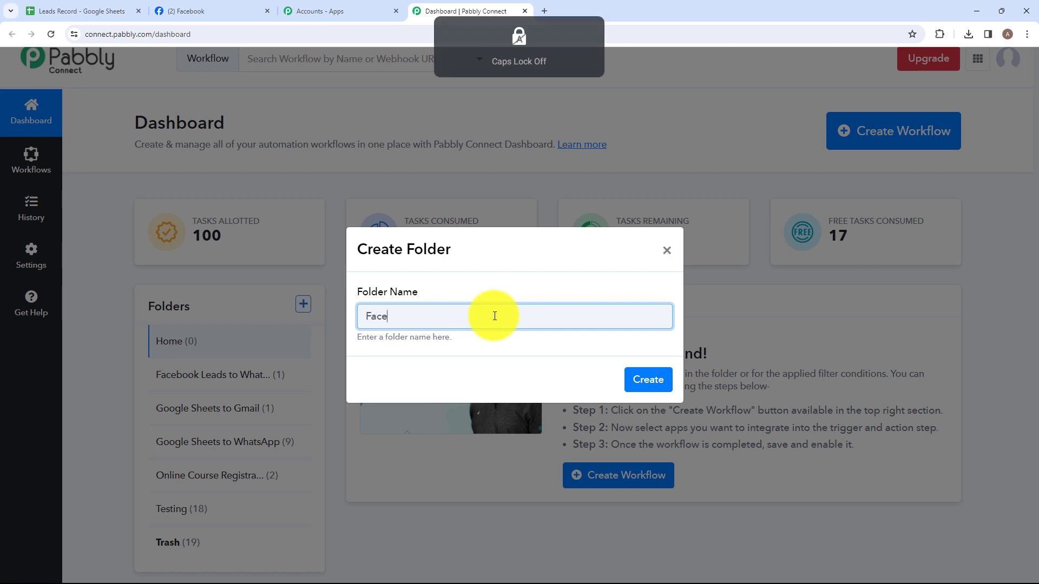
type("bo")
left_click_drag(365, 315, 539, 311)
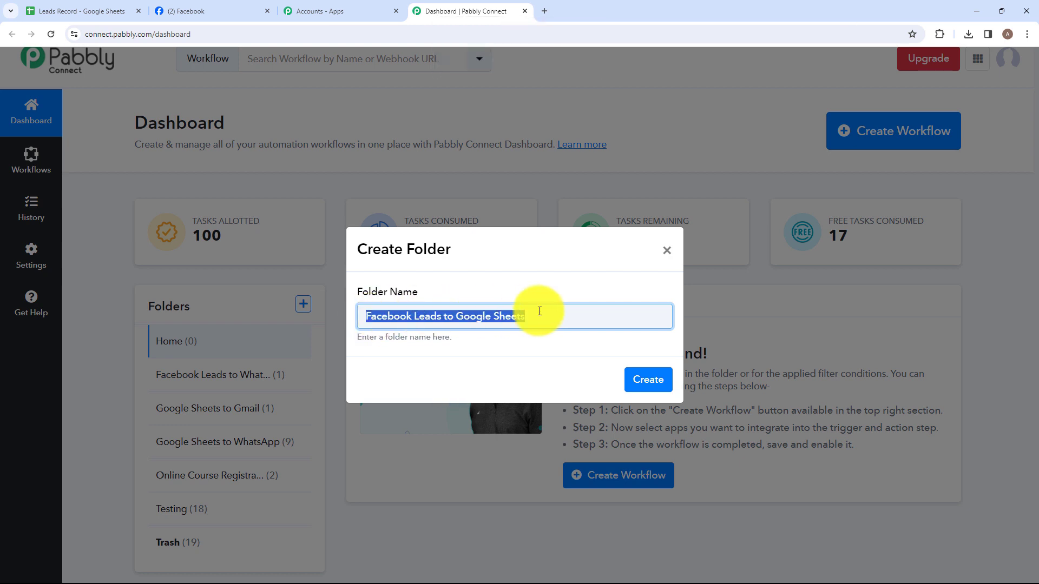
left_click(547, 311)
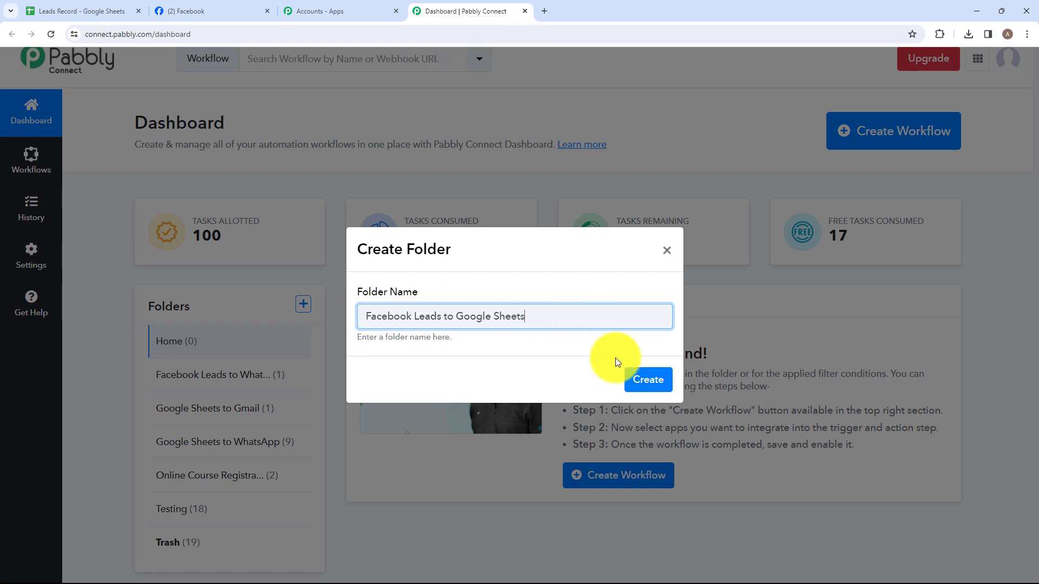
left_click(645, 382)
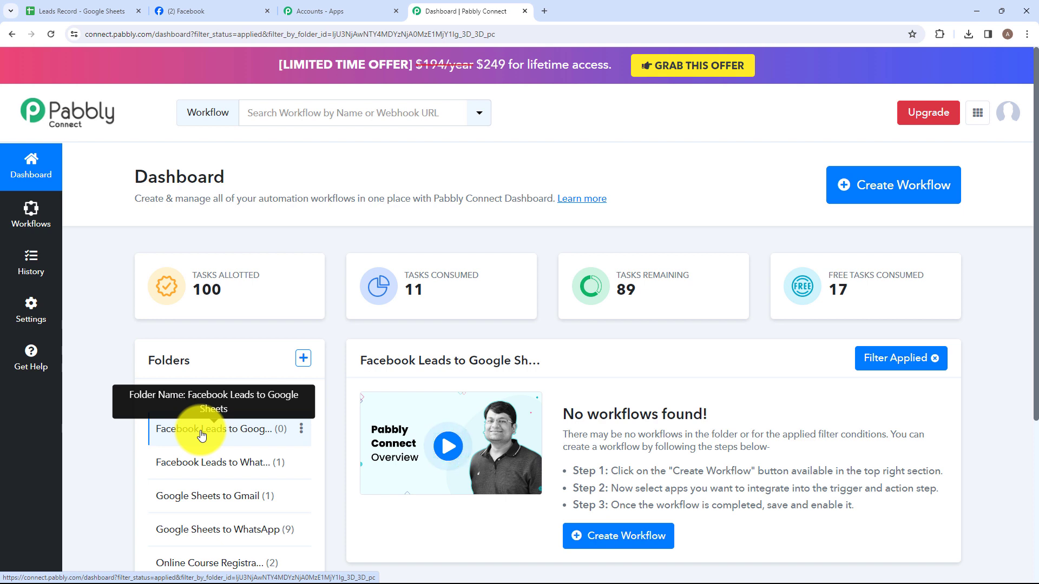
- Start a new workflow and name it "Facebook Leads to Google Sheets for Electronics System Design & Manufacturing Business"
left_click(896, 205)
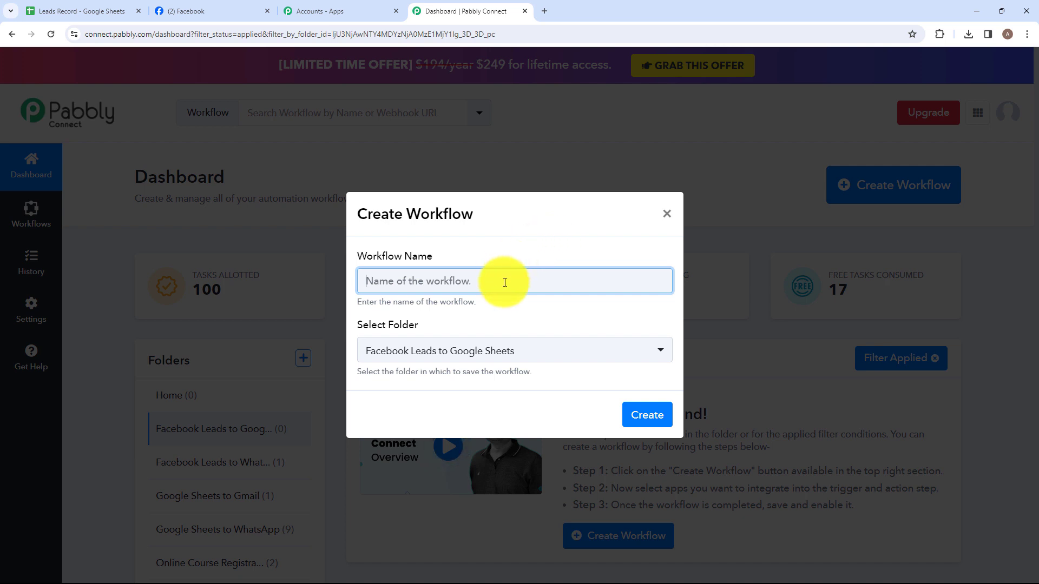
key("Caps_Lock")
type("F")
key("Caps_Lock")
type("ace")
left_click_drag(365, 281, 673, 282)
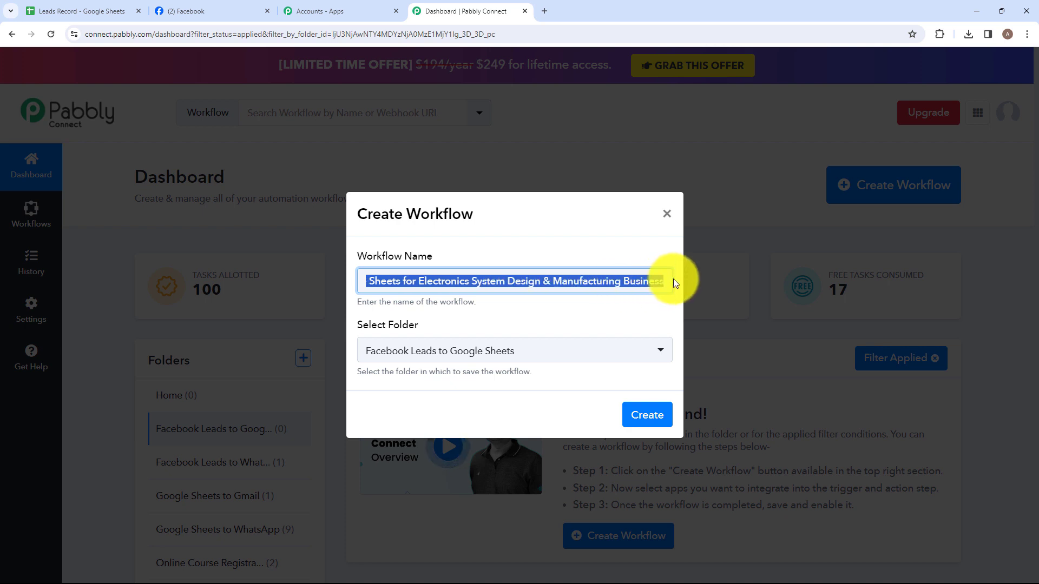
left_click(632, 302)
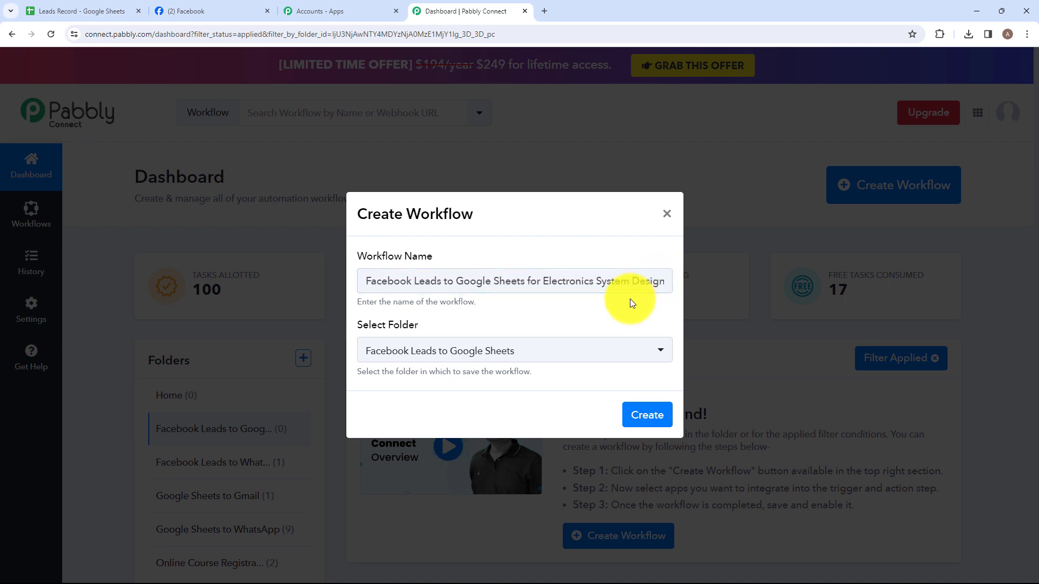
- Check the available folders, keep "Facebook Leads to Google Sheets" as the save location, and create the workflow
left_click(444, 343)
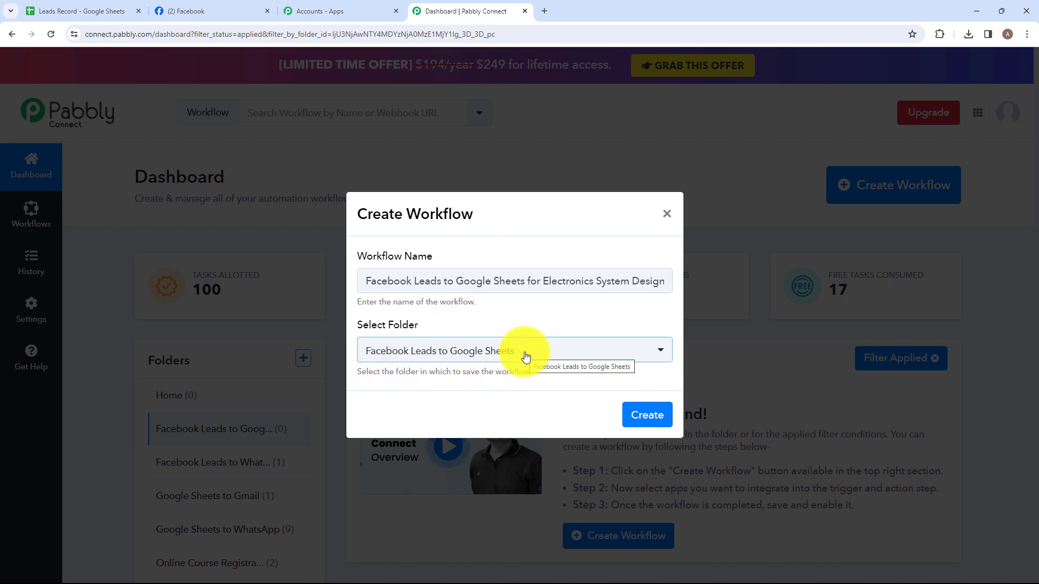
left_click(660, 352)
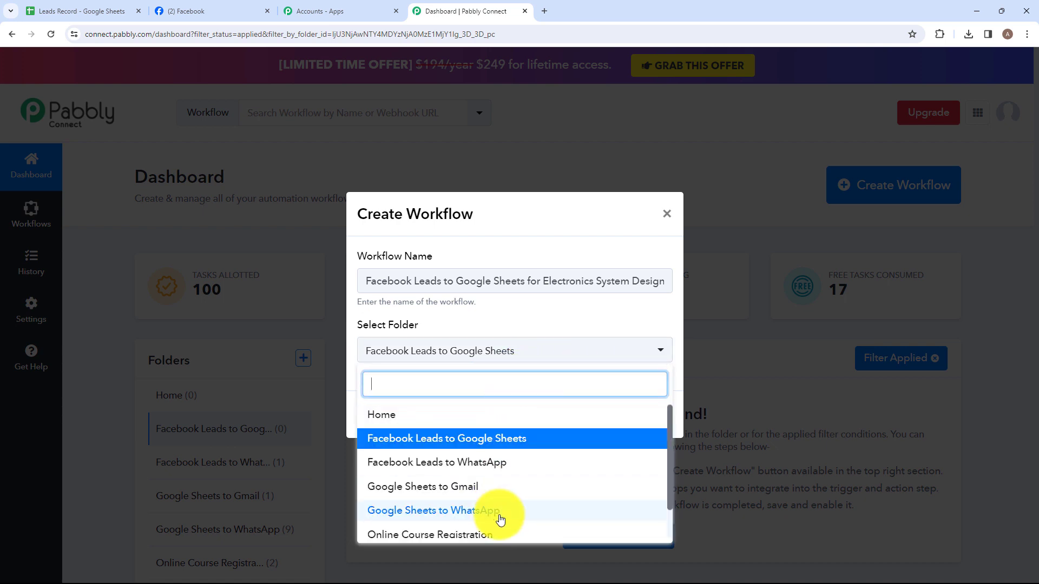
scroll(495, 509, "down", 2)
left_click(625, 318)
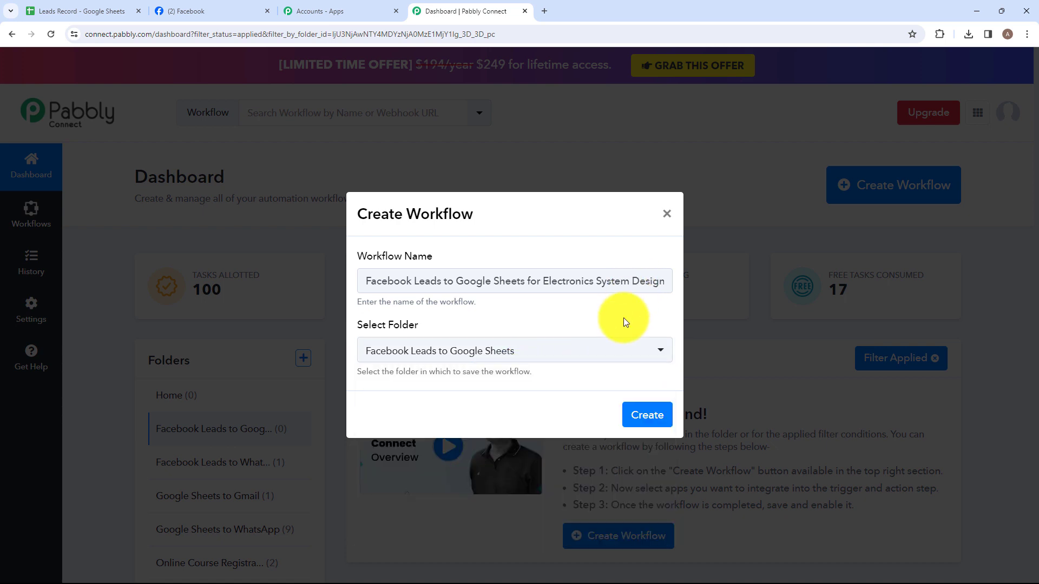
left_click(651, 409)
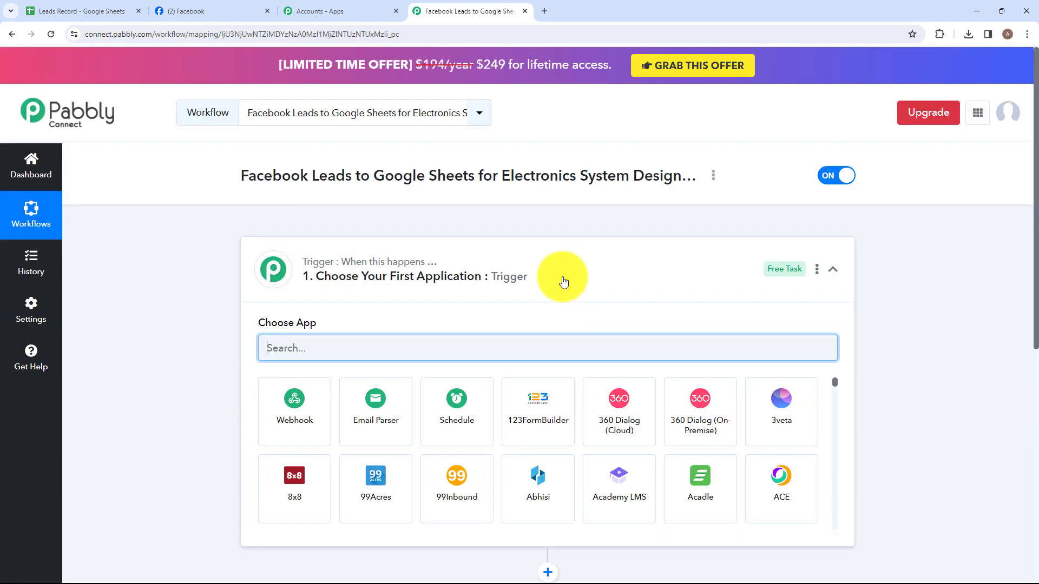
- Set the workflow's trigger application to Facebook Lead Ads with the New Lead (Instant) event
left_click(563, 279)
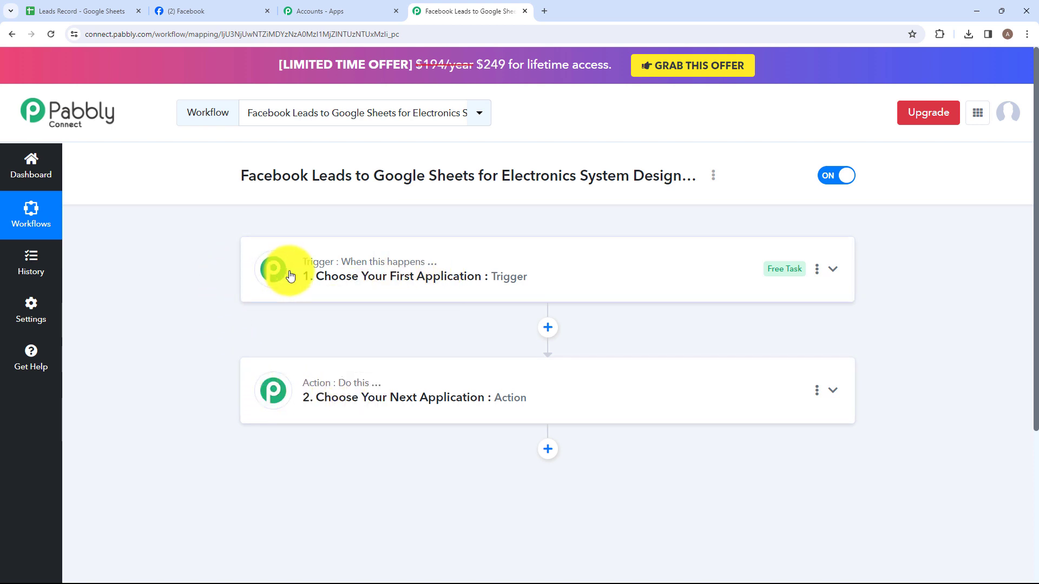
left_click(352, 286)
left_click(388, 355)
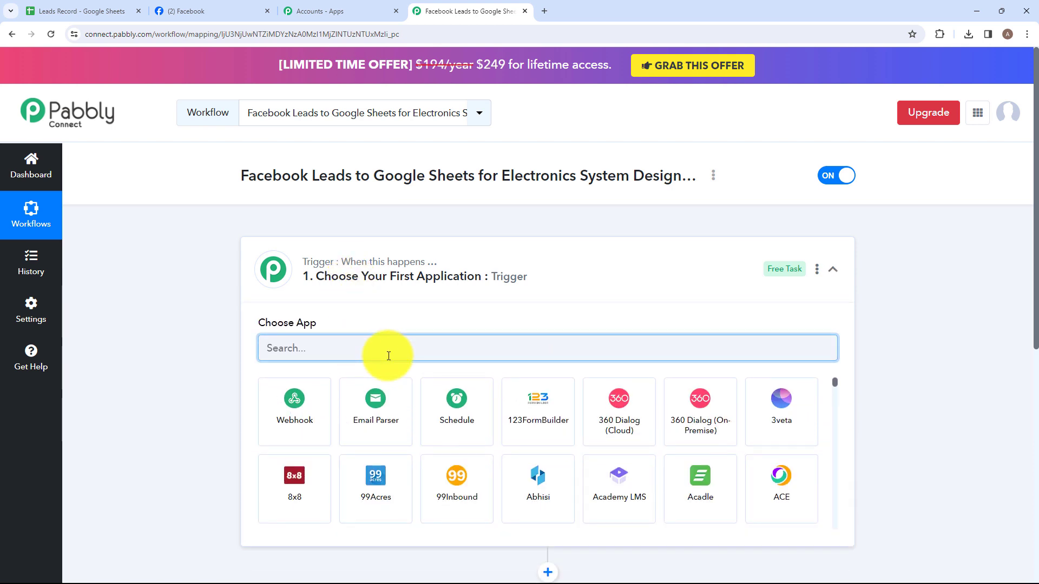
type("Face")
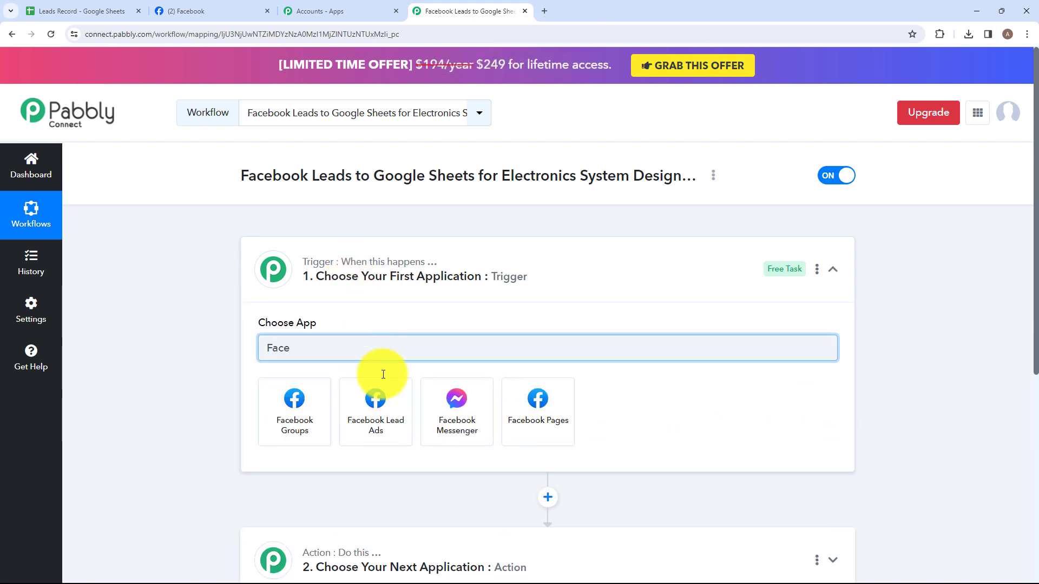
left_click(378, 406)
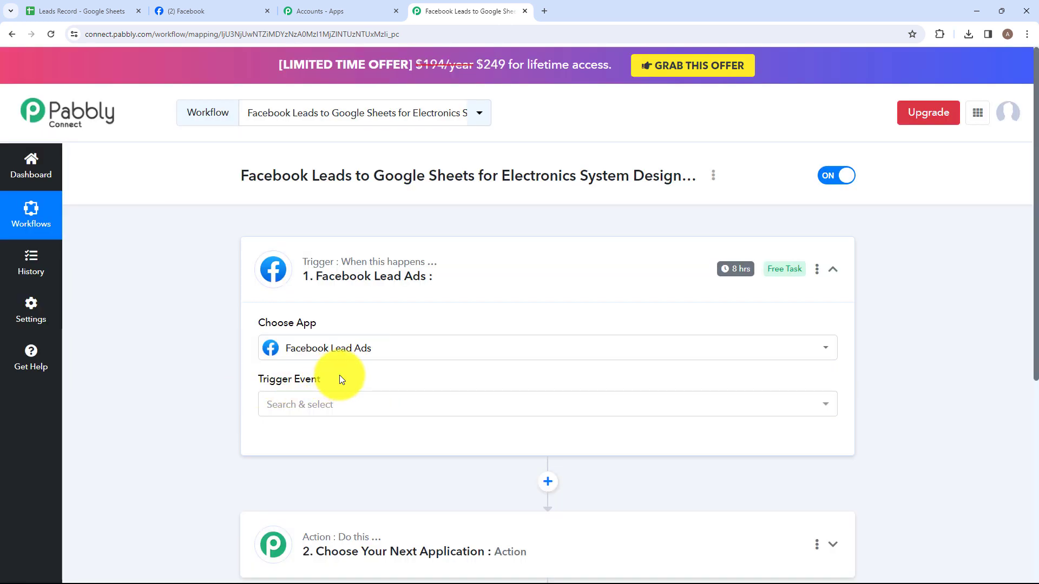
left_click(360, 406)
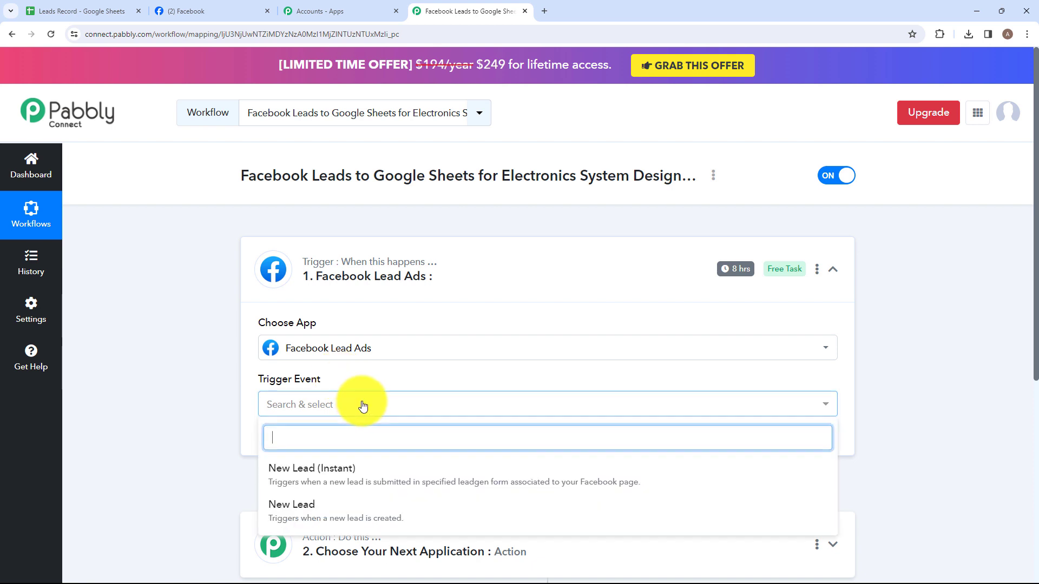
scroll(346, 417, "down", 2)
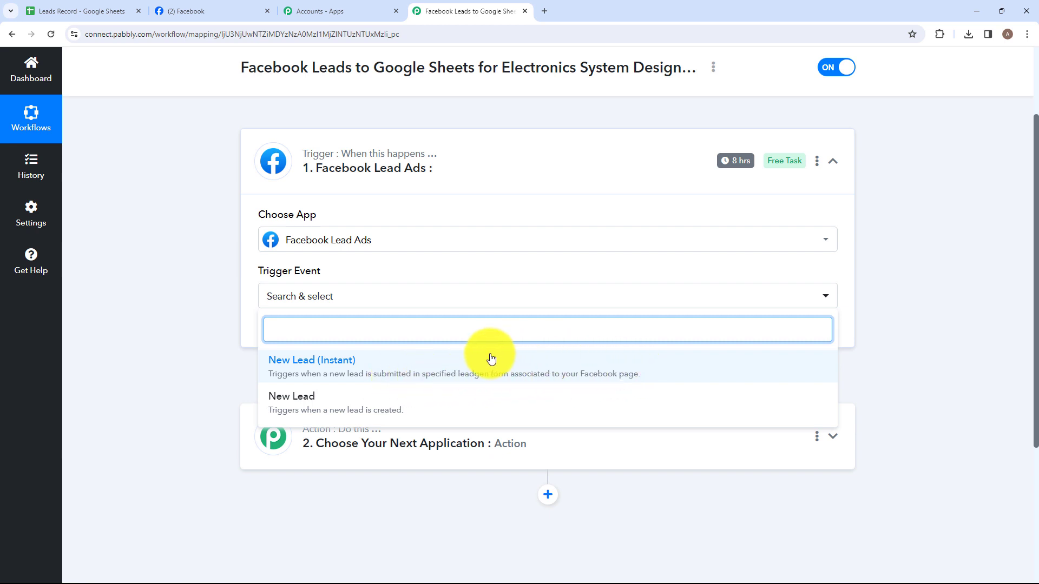
left_click(350, 375)
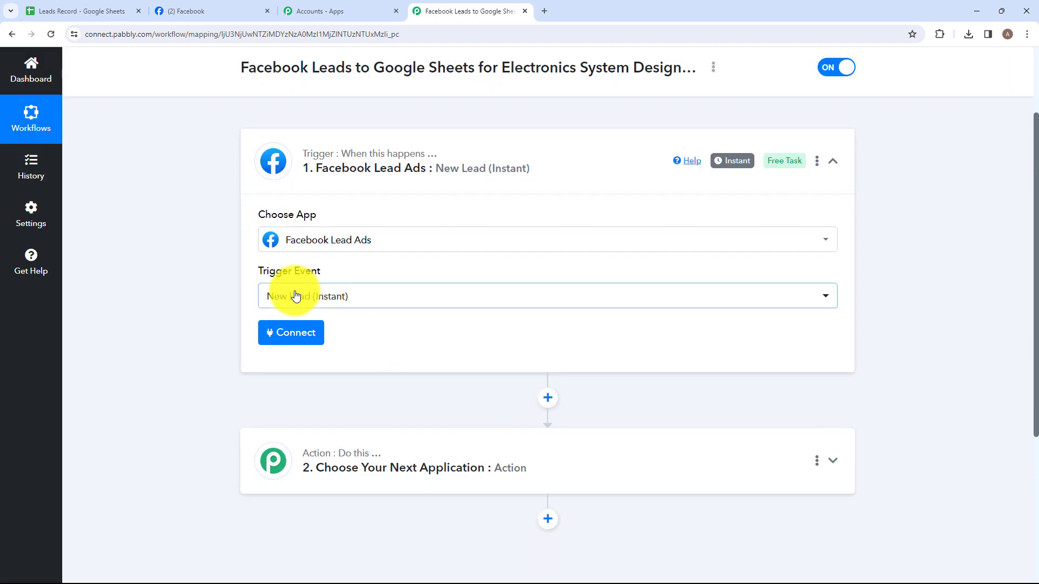
- Add a new Facebook Lead Ads connection to the trigger and authorize it with the Facebook account
left_click(292, 331)
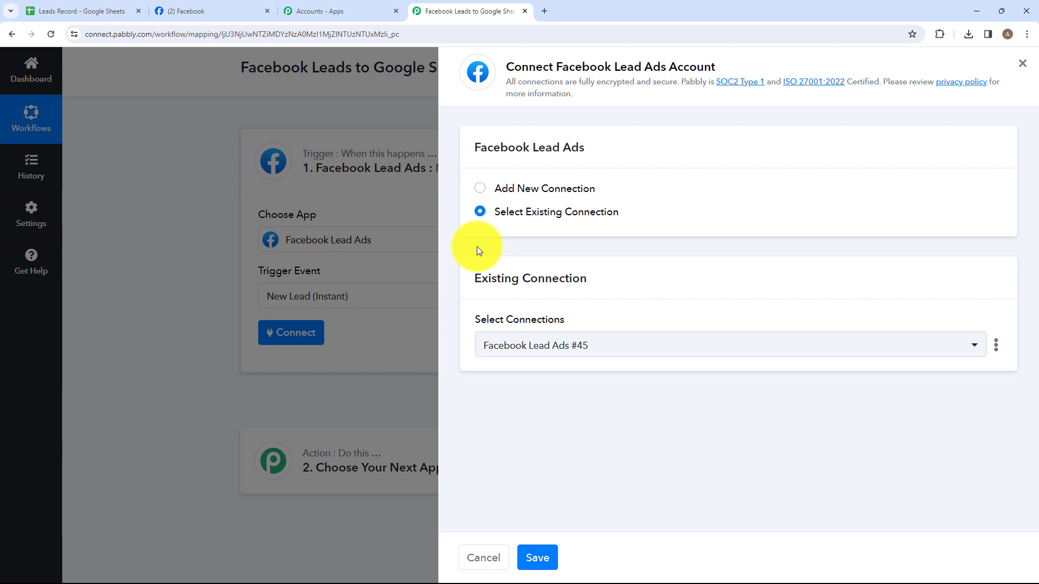
left_click(480, 191)
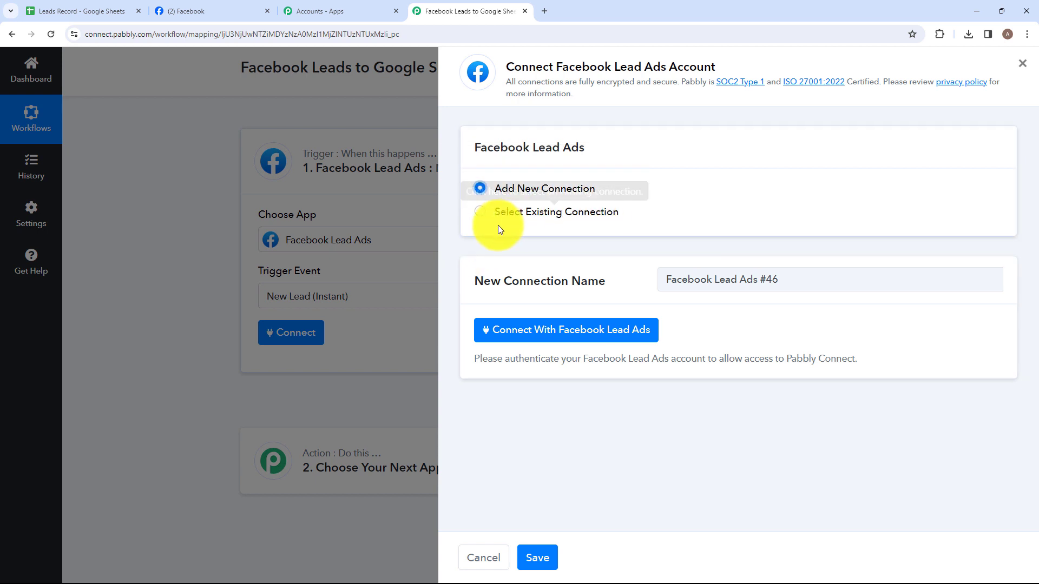
left_click(545, 338)
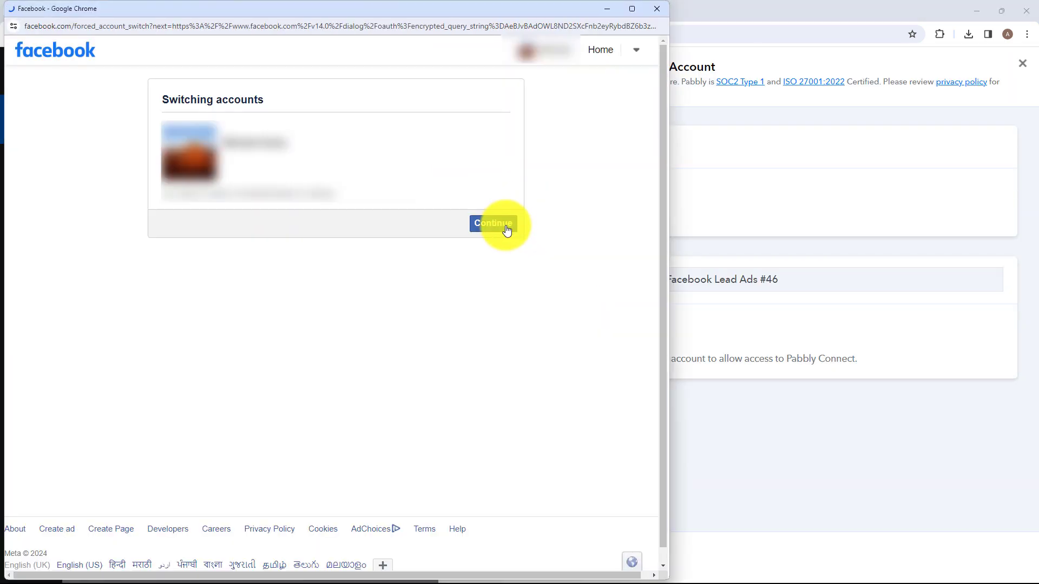
left_click(506, 226)
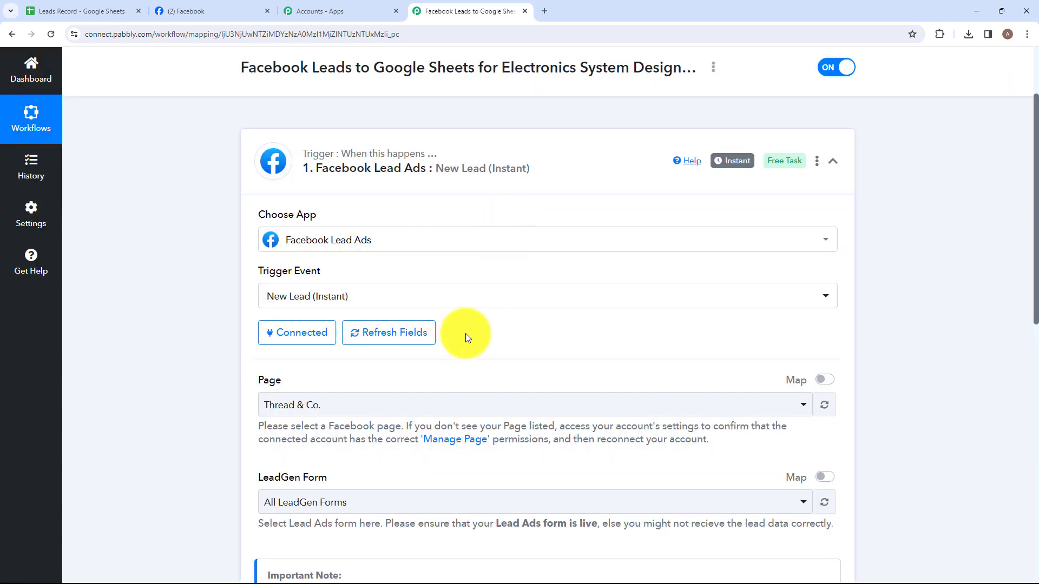
- Check the page's name on Facebook and set the trigger's Page to Easy Tech
scroll(464, 341, "down", 2)
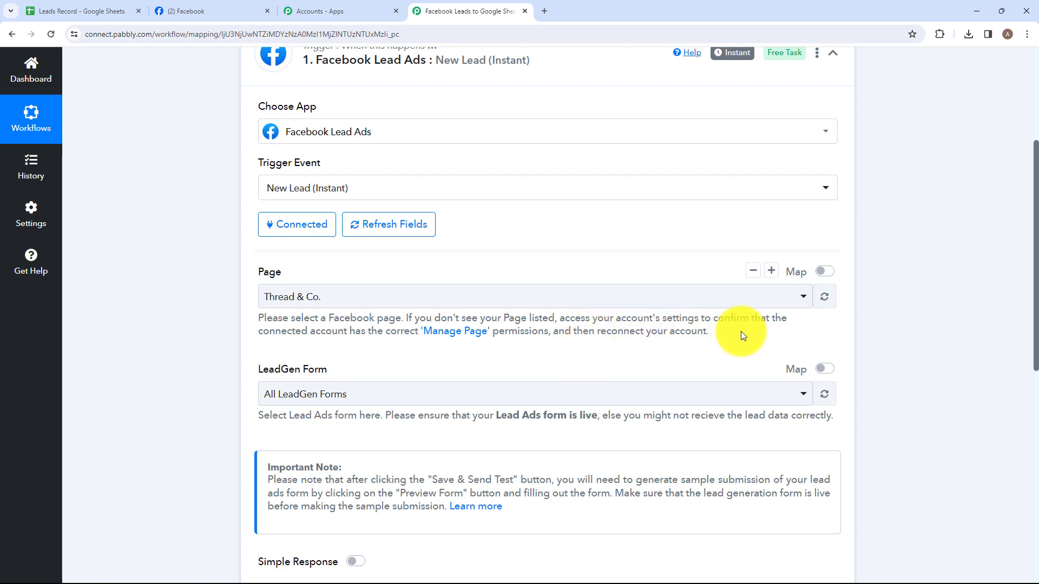
left_click(344, 294)
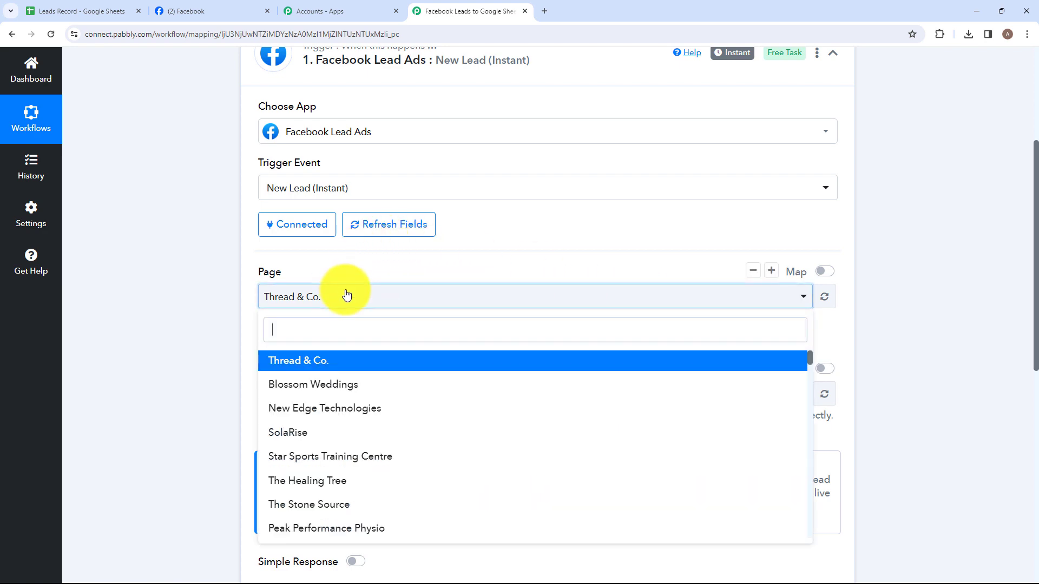
left_click(184, 10)
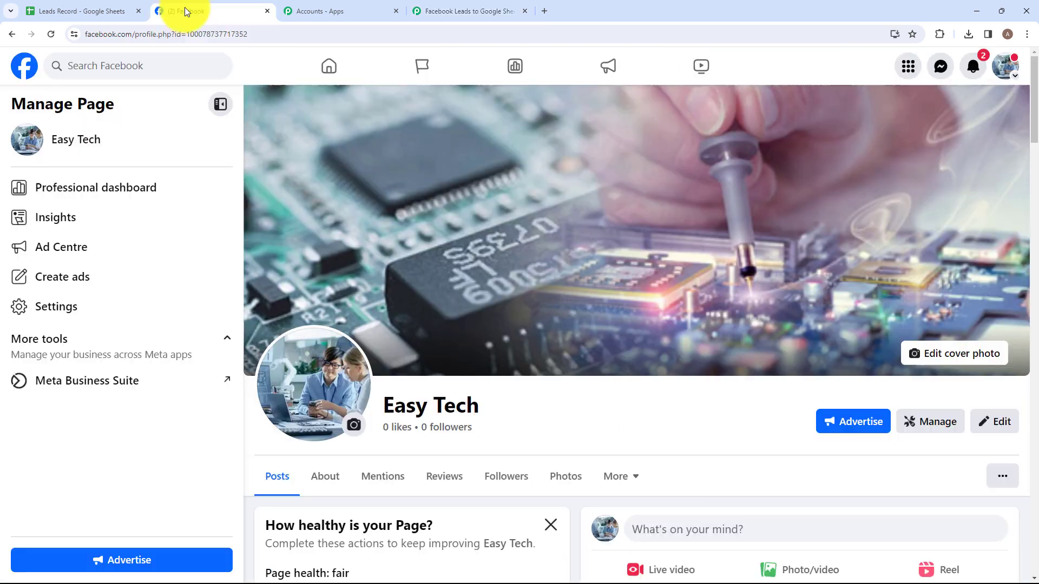
left_click(445, 11)
type("Eas")
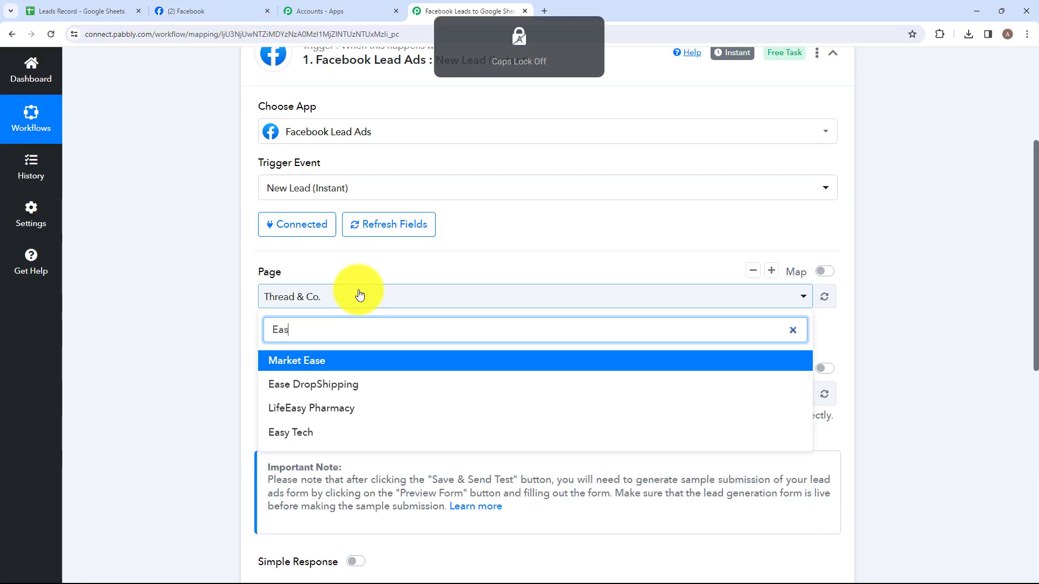
type("y")
left_click(334, 381)
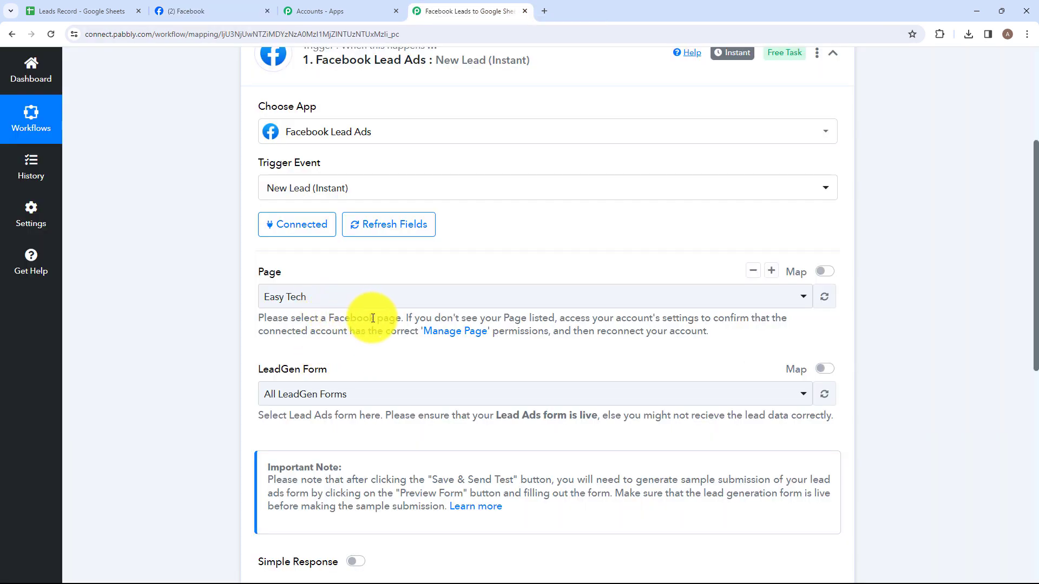
- Set the trigger's LeadGen form to Facebook Lead Ads Form, save the trigger and send a test request
scroll(352, 357, "down", 1)
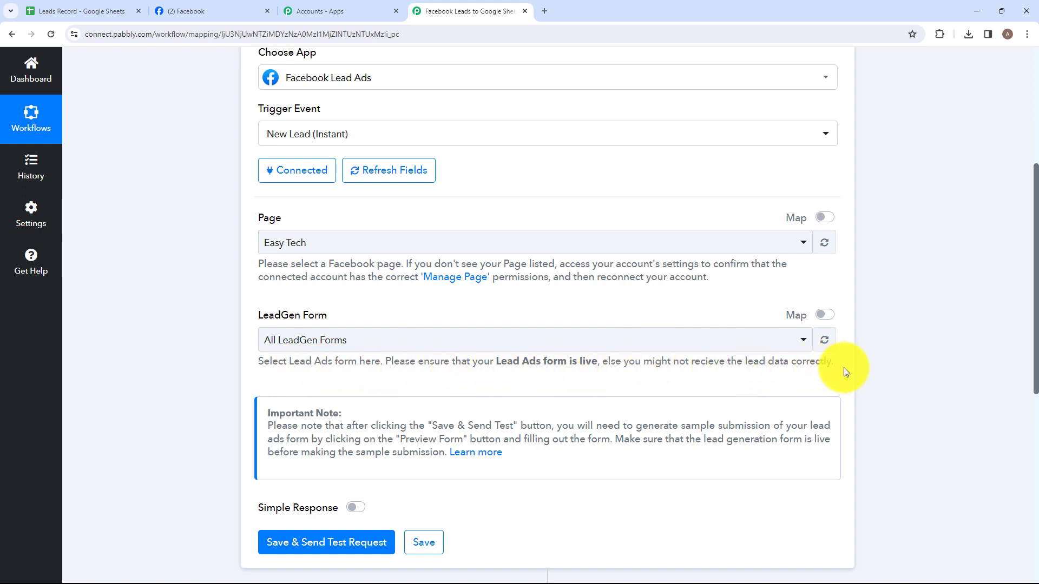
left_click(413, 346)
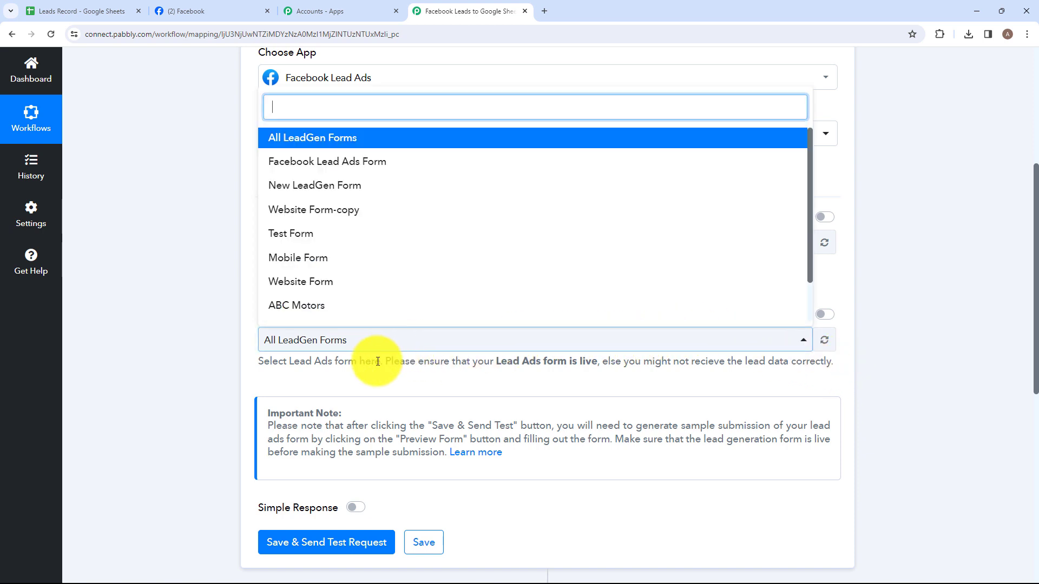
left_click(330, 162)
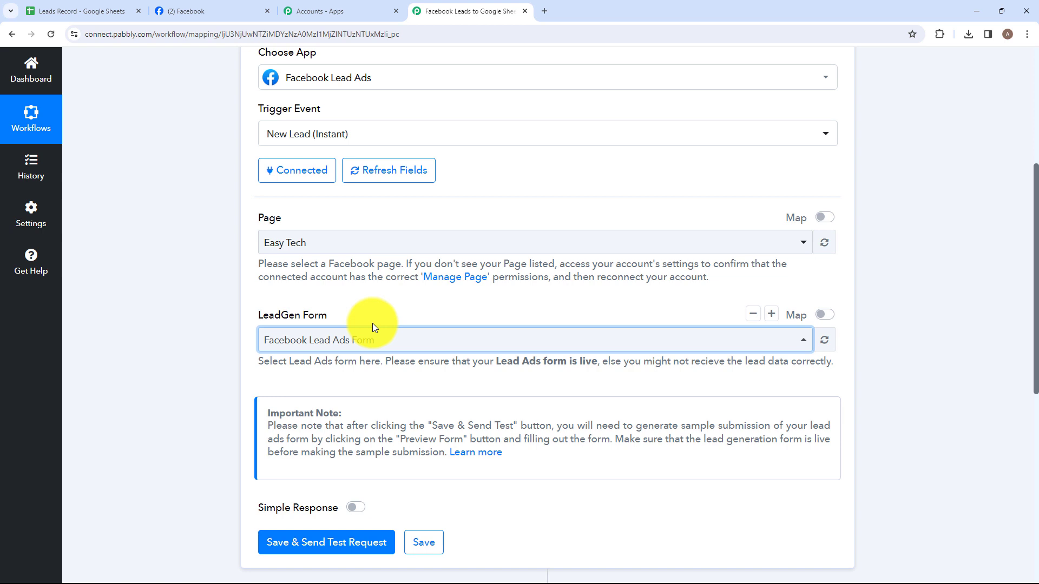
scroll(372, 323, "down", 1)
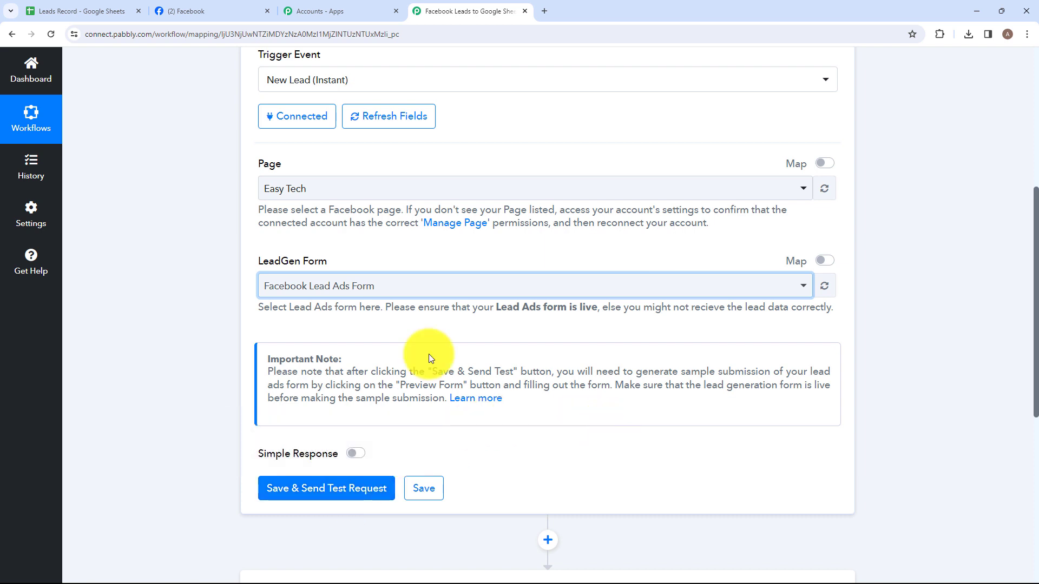
left_click(314, 500)
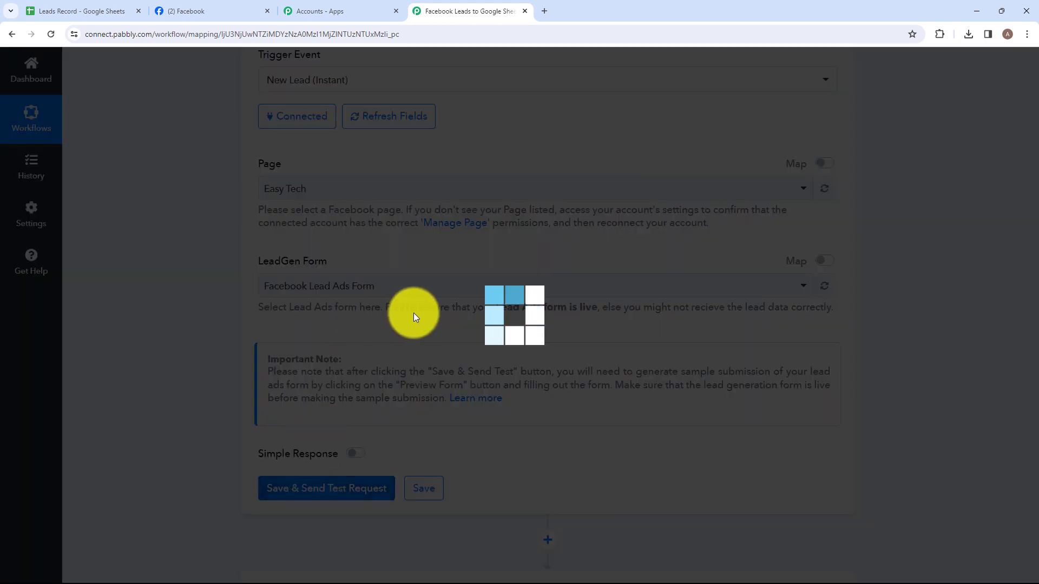
scroll(509, 489, "down", 2)
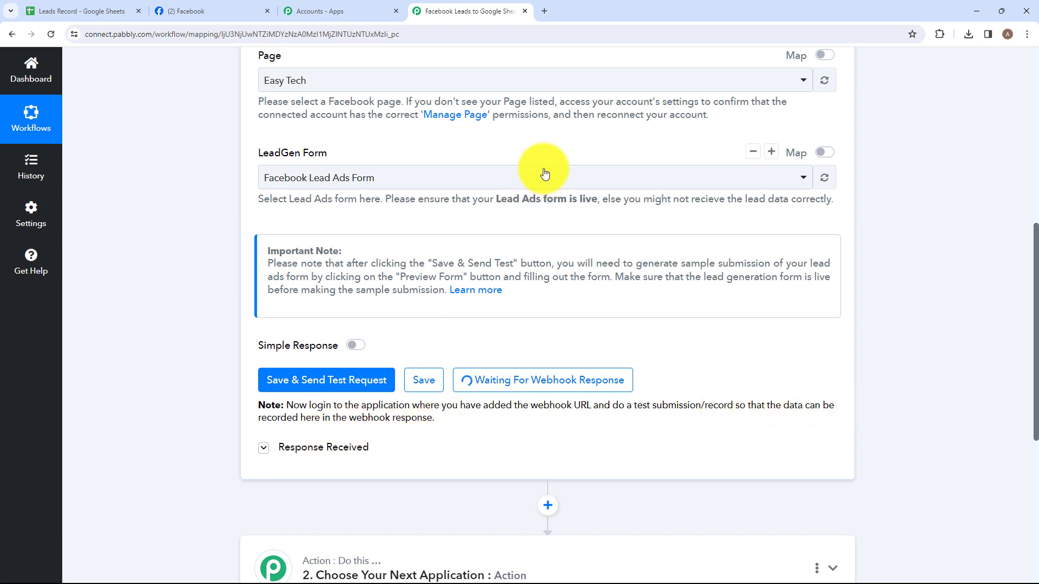
- Search Google for "meta for developers" in a new browser tab and open the Meta for Developers site
left_click(545, 13)
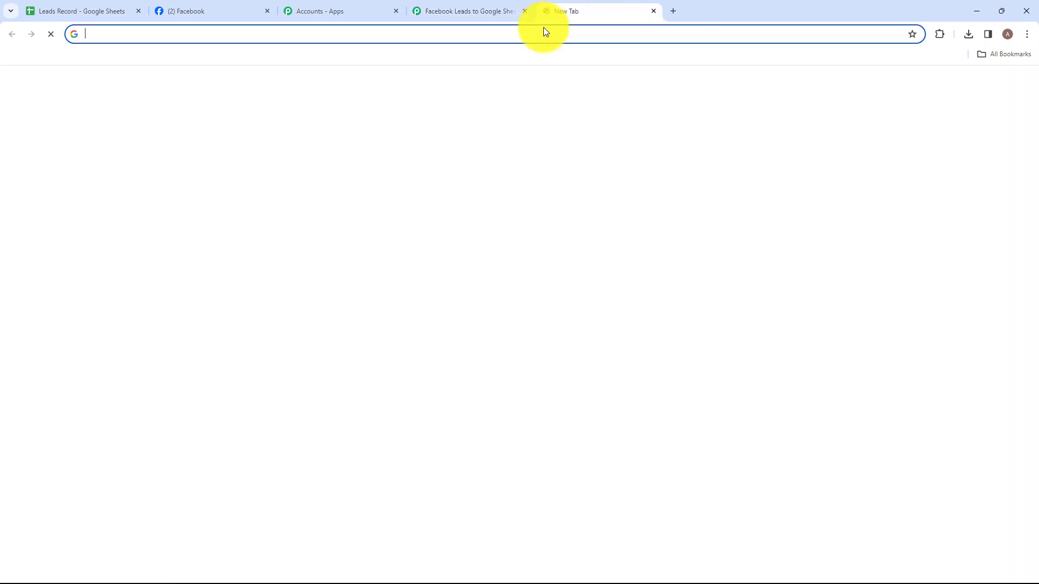
type("m")
key("Caps_Lock")
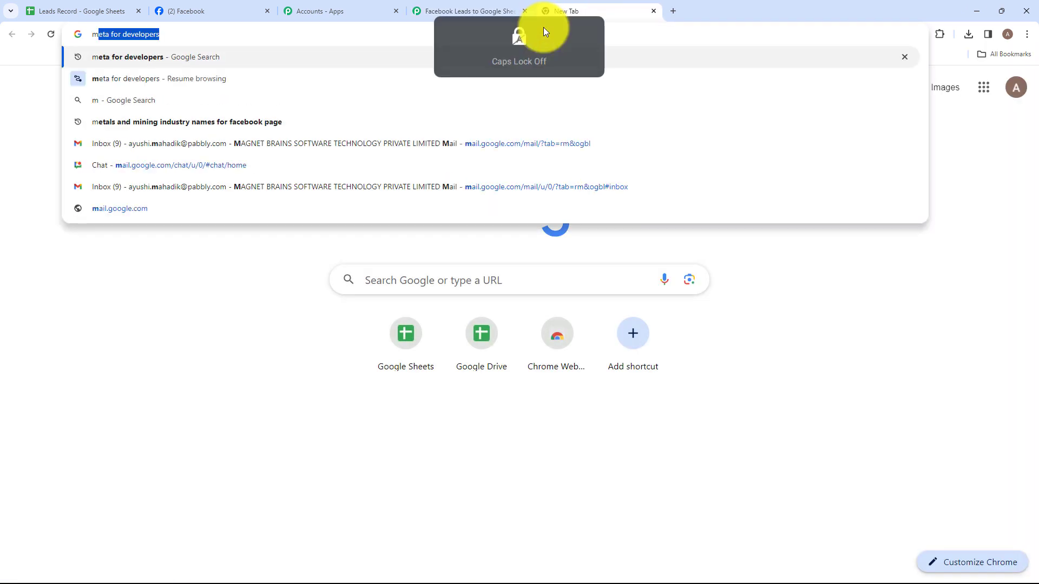
key("Return")
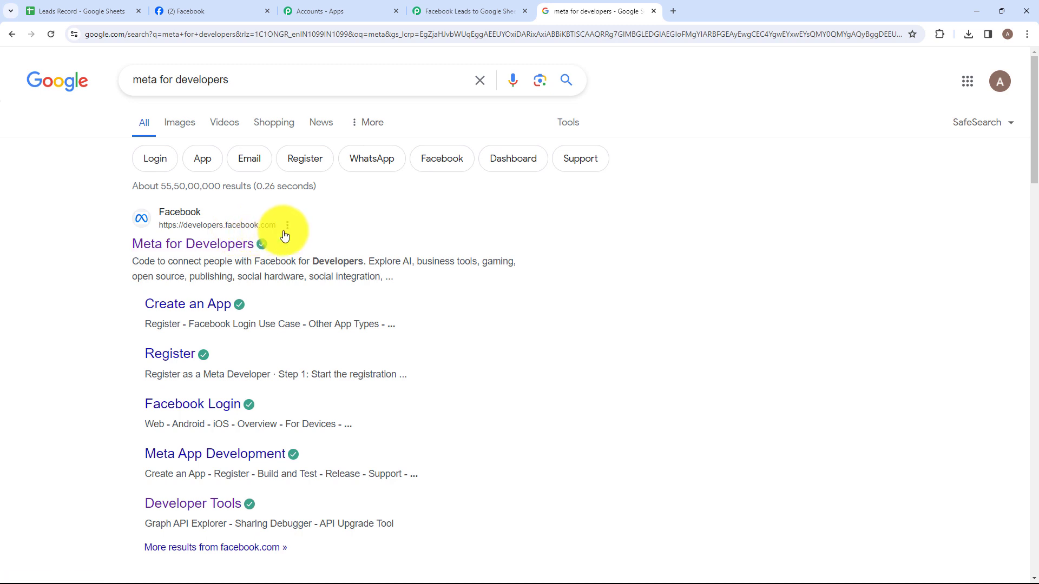
left_click(180, 244)
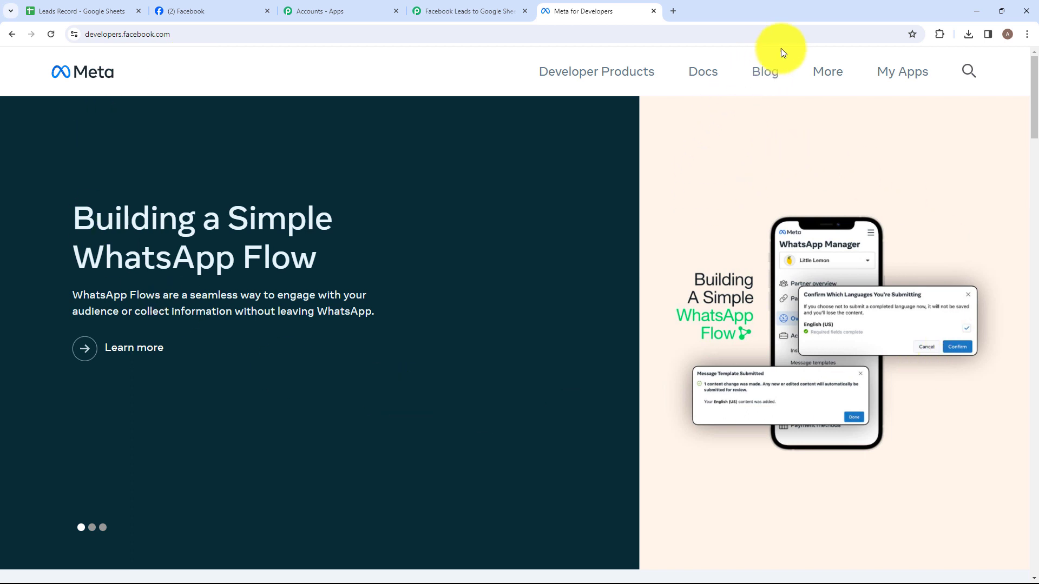
- Open the Lead Ads RTU Debug Tool from Meta's developer tools list
left_click(825, 76)
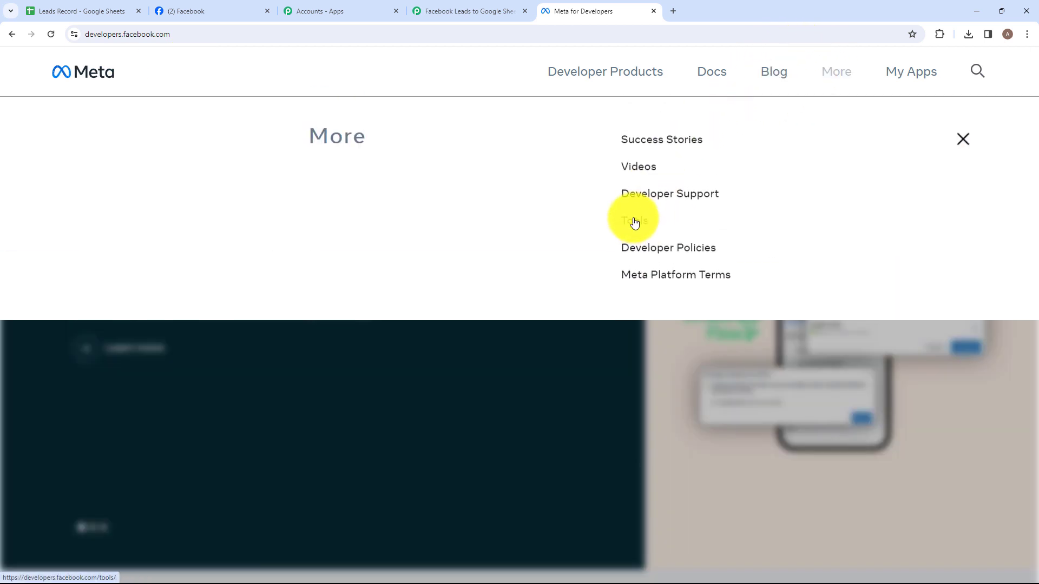
left_click(639, 239)
scroll(459, 274, "down", 5)
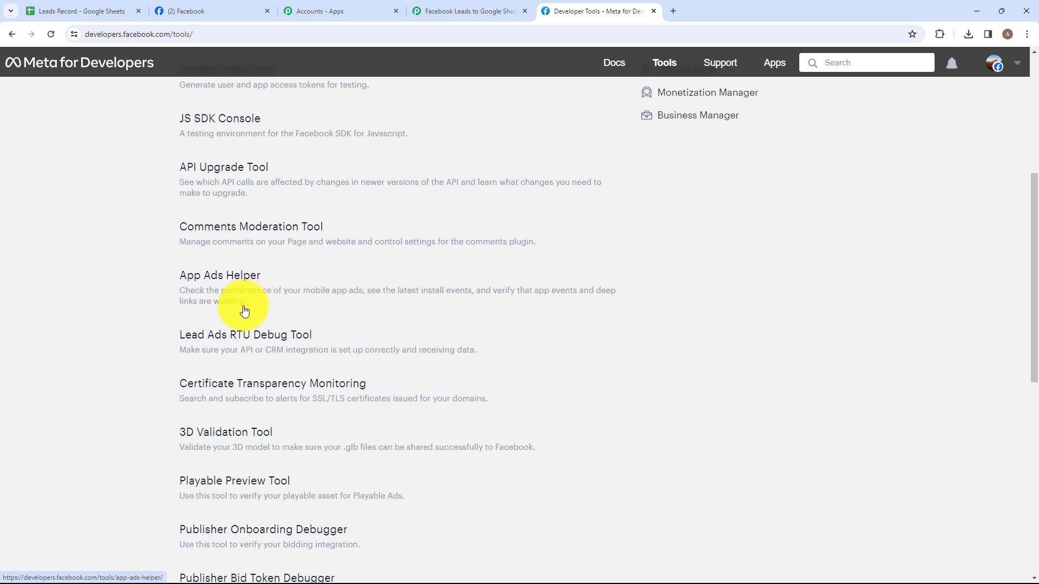
left_click(240, 338)
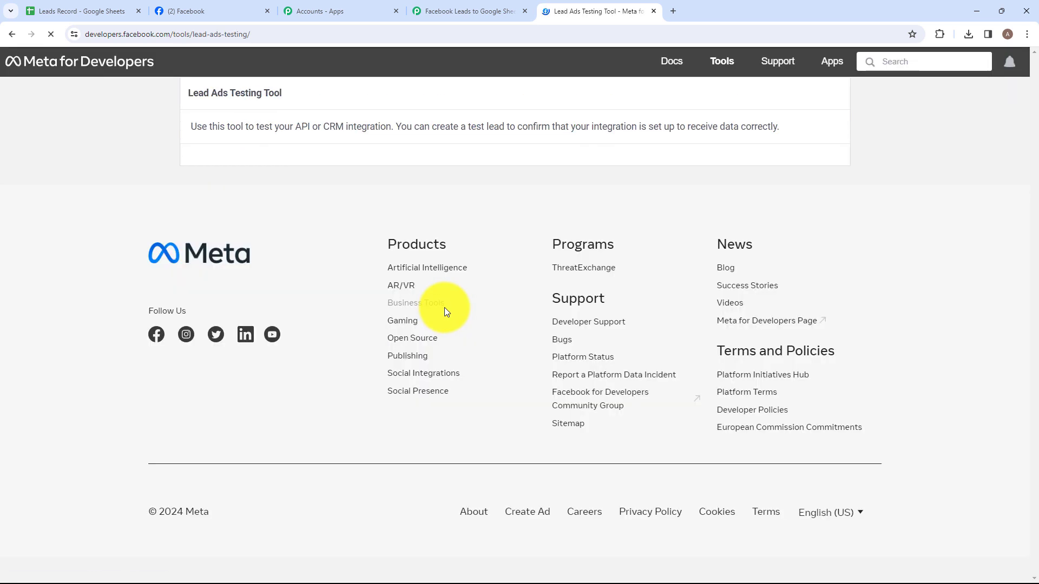
left_click_drag(186, 93, 294, 98)
left_click(299, 99)
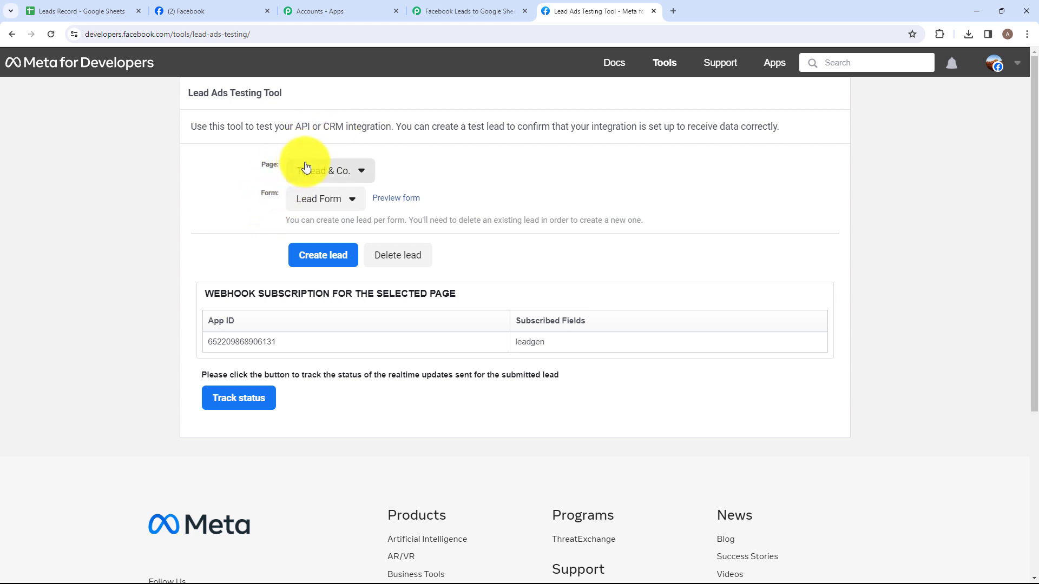
- Select Easy Tech as the page in the Lead Ads Testing Tool
left_click(319, 174)
scroll(403, 352, "down", 10)
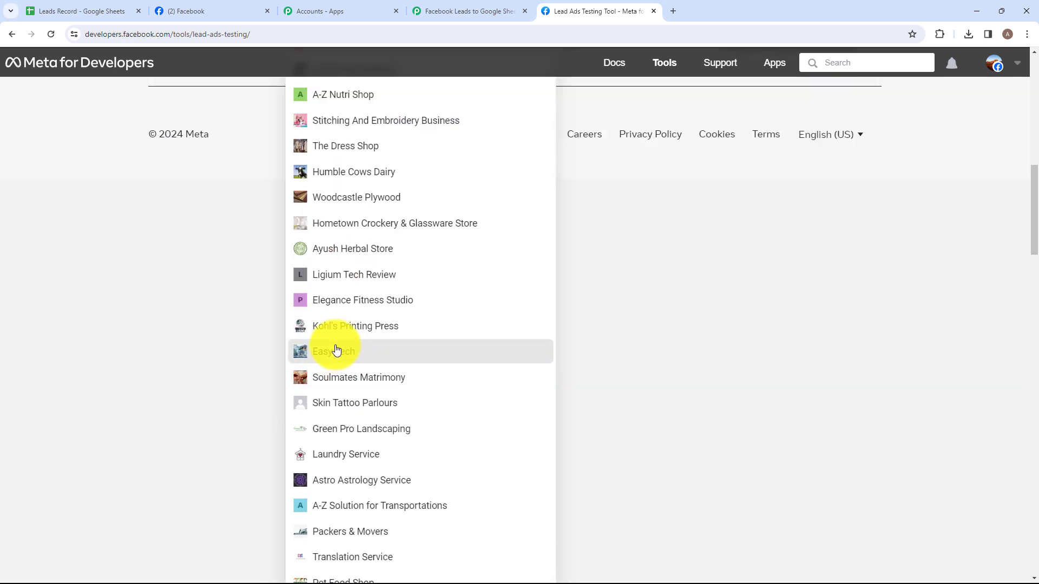
left_click(336, 348)
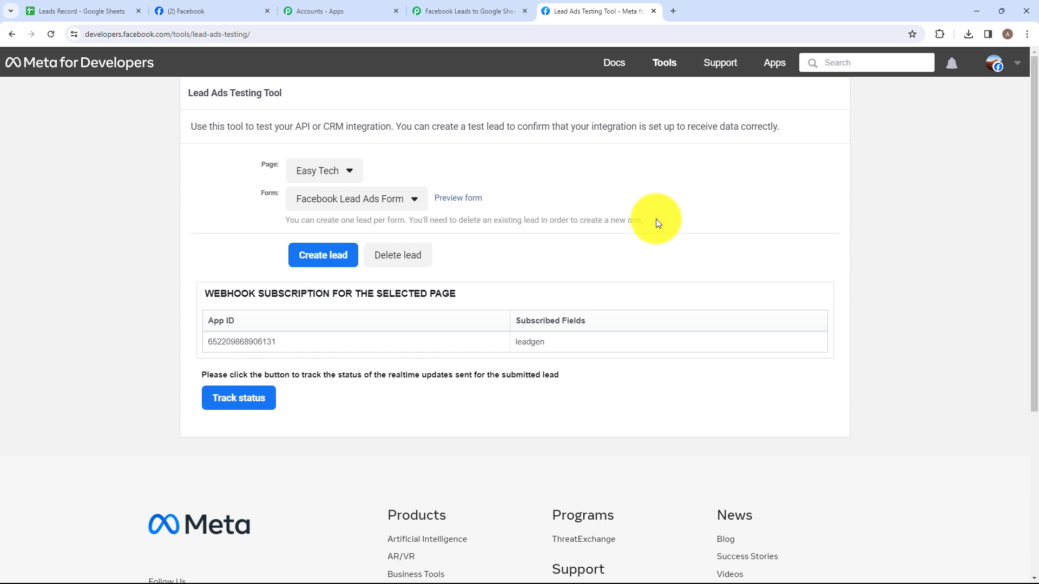
- Preview the lead form, submit a test lead with sample full name, email and phone number, and close the preview
left_click(453, 204)
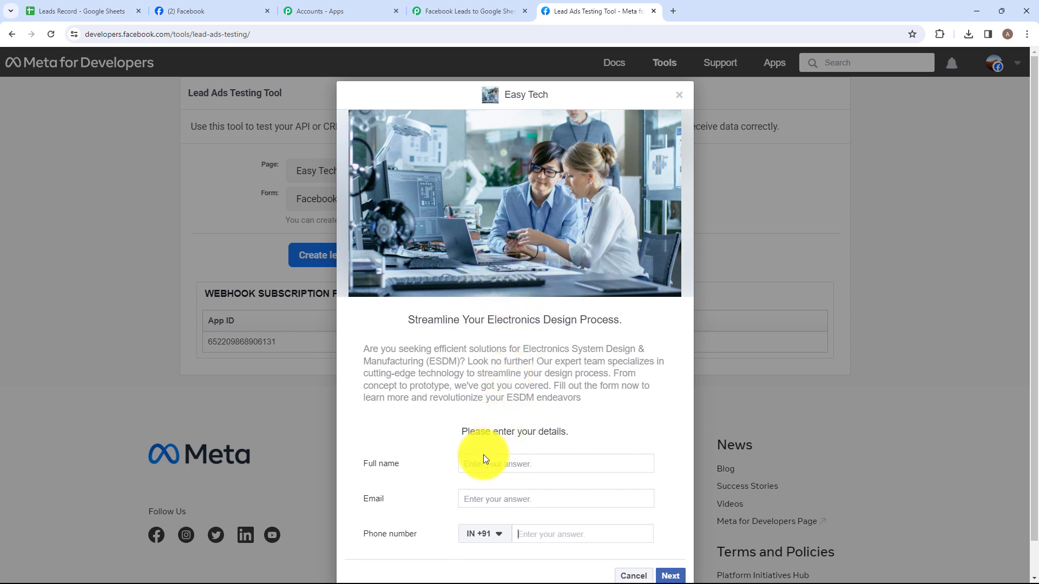
left_click(512, 465)
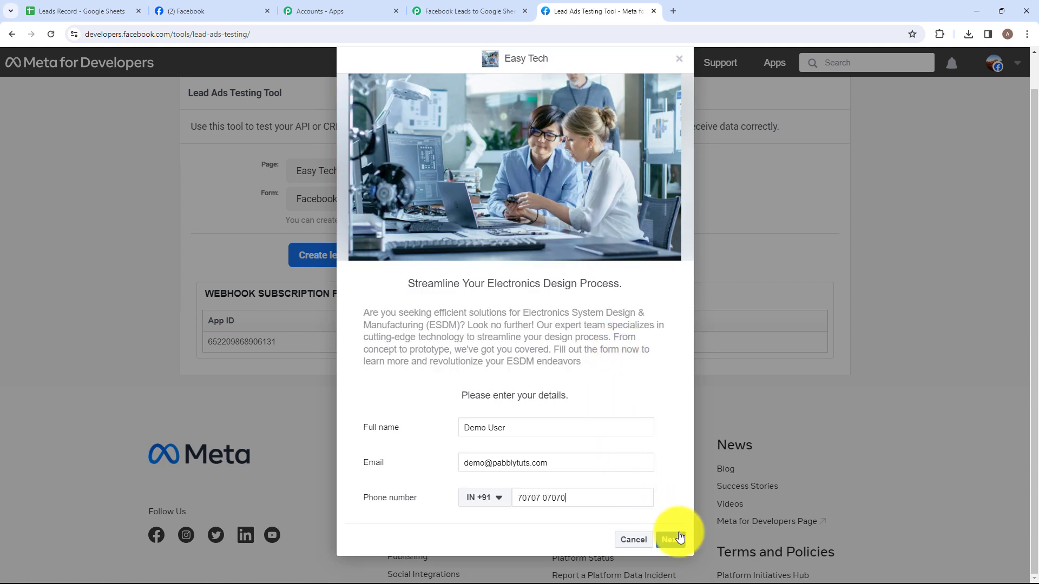
left_click(669, 537)
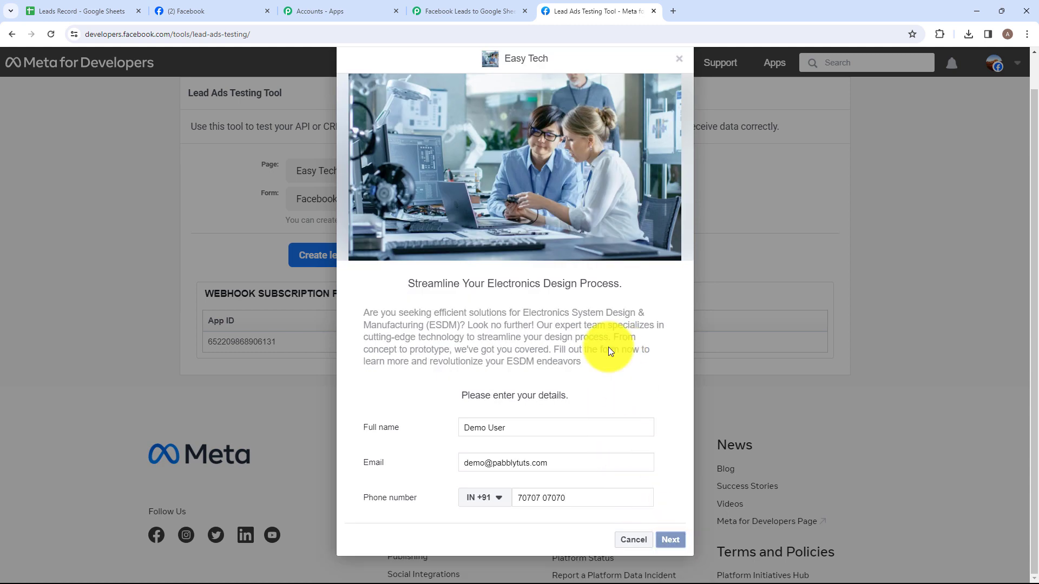
left_click(665, 405)
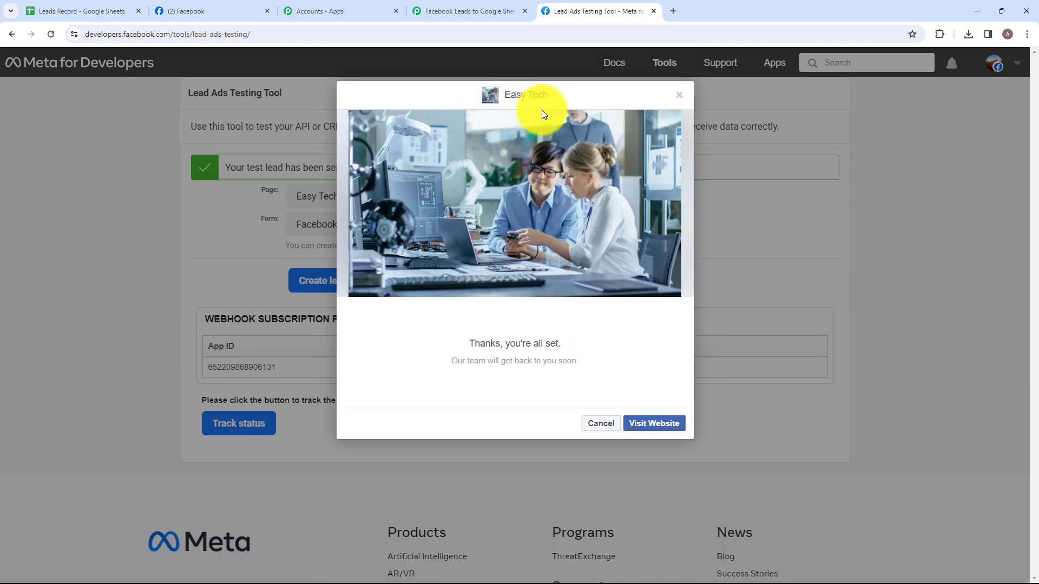
left_click(679, 99)
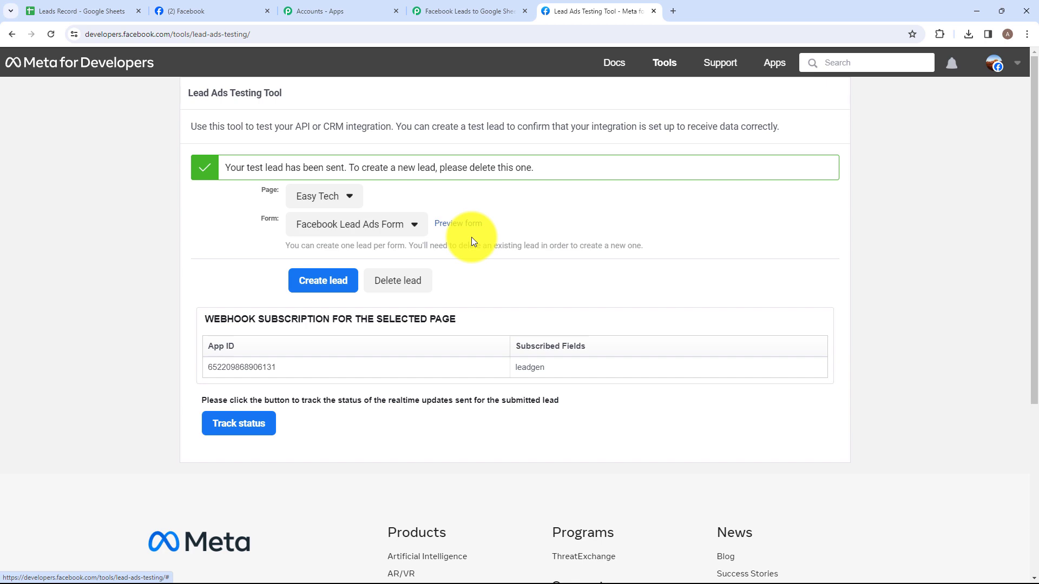
- Return to the Pabbly Connect workflow and check the full name, email and phone number in the captured trigger response
left_click(456, 6)
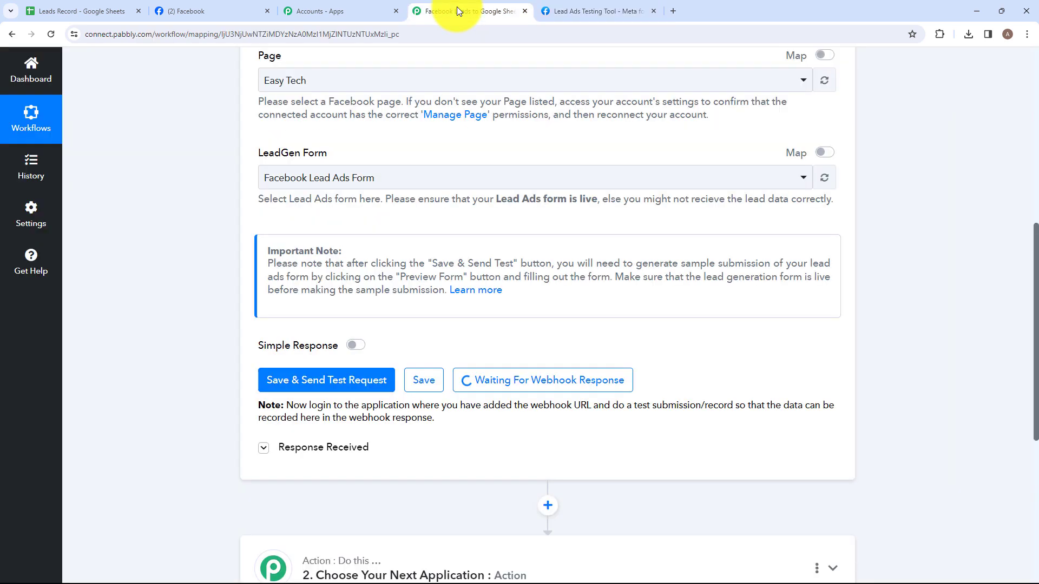
scroll(477, 233, "down", 4)
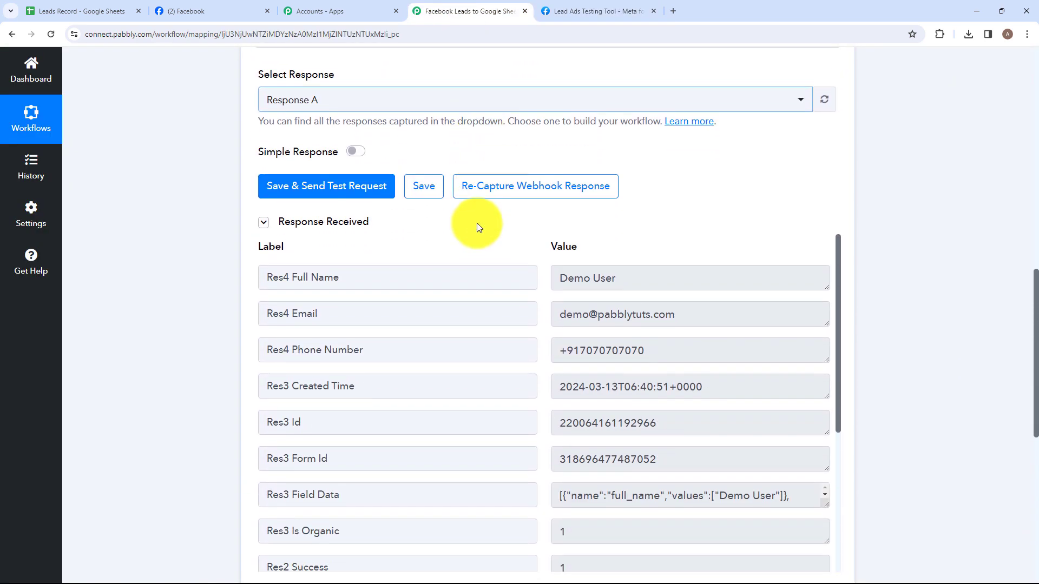
scroll(554, 312, "down", 1)
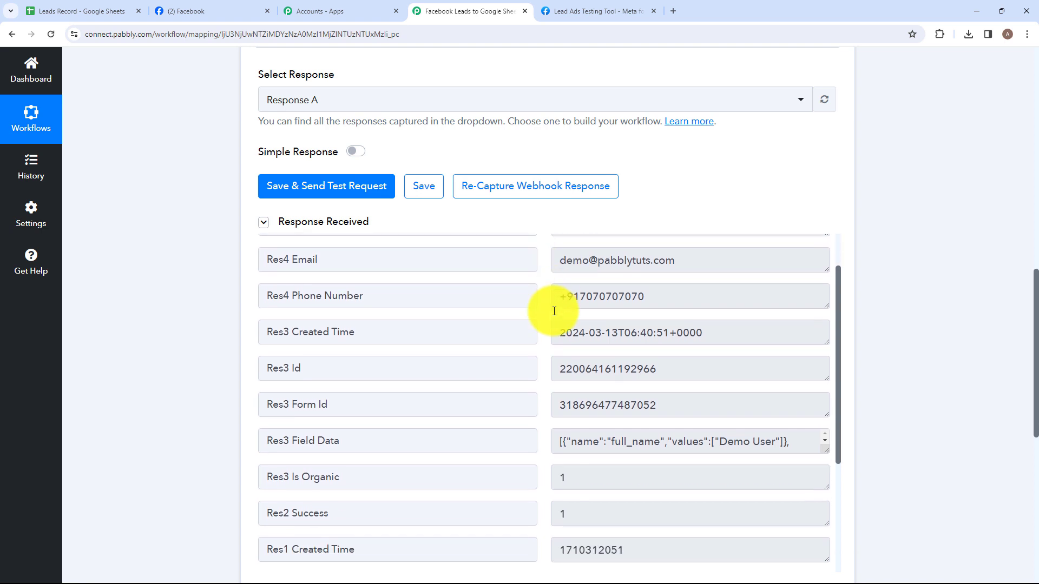
scroll(554, 312, "up", 1)
left_click_drag(625, 283, 529, 288)
left_click_drag(696, 315, 524, 320)
left_click_drag(693, 354, 494, 353)
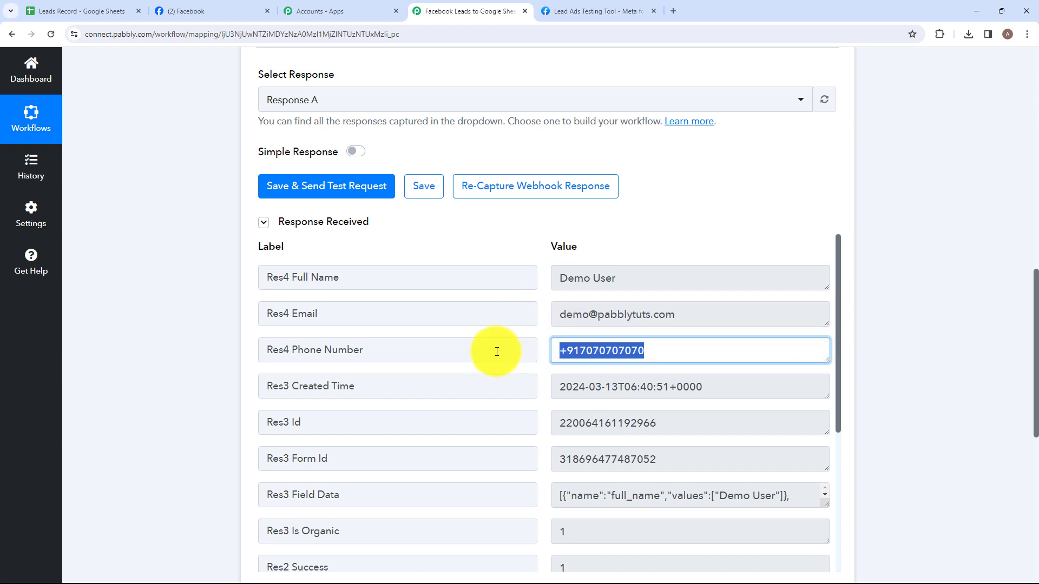
scroll(545, 274, "down", 3)
scroll(571, 209, "down", 2)
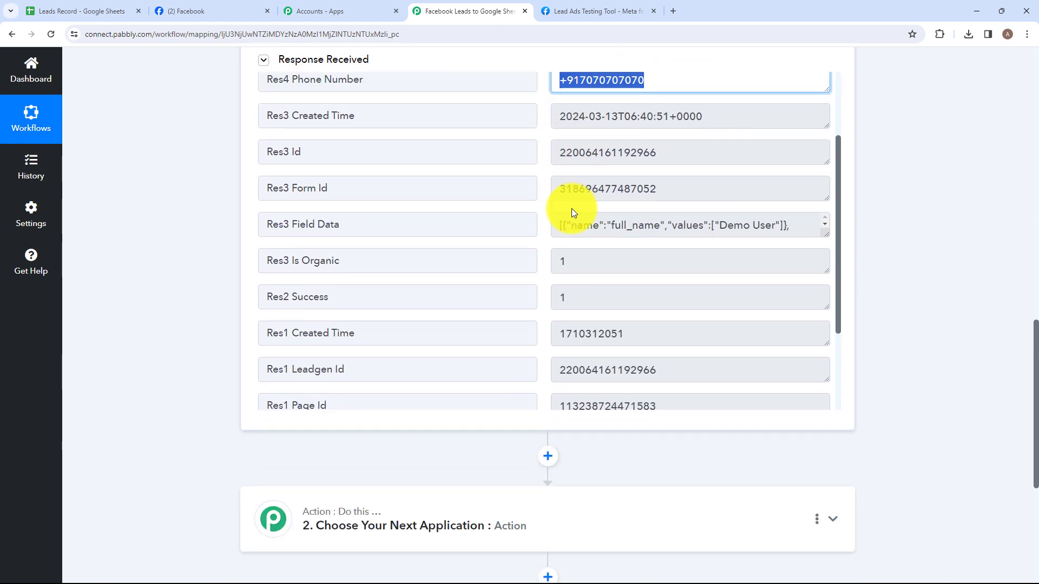
scroll(573, 258, "down", 4)
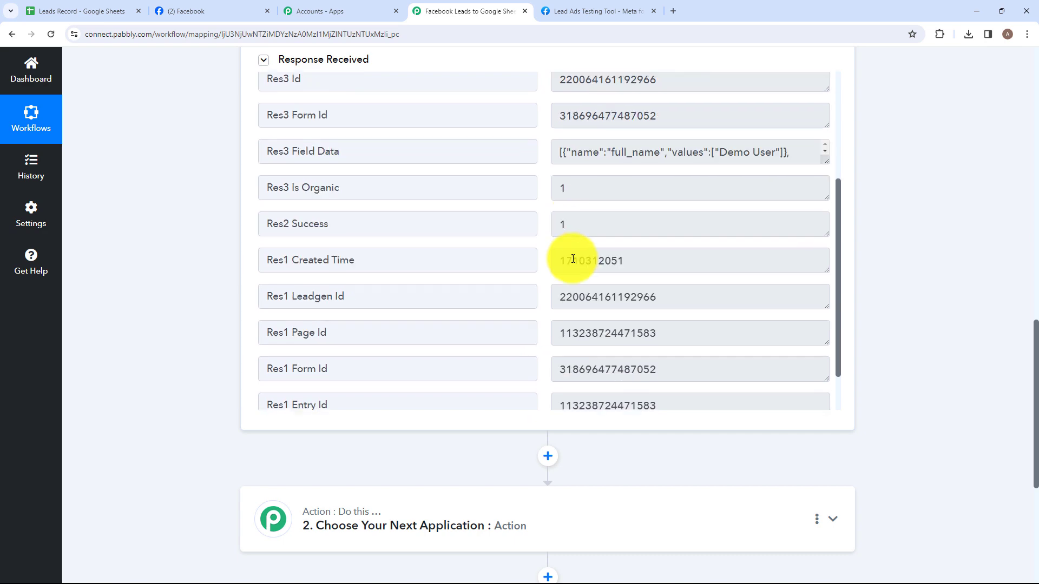
- Set the workflow's action application to Google Sheets with the Add New Row event
scroll(487, 476, "down", 3)
left_click(437, 364)
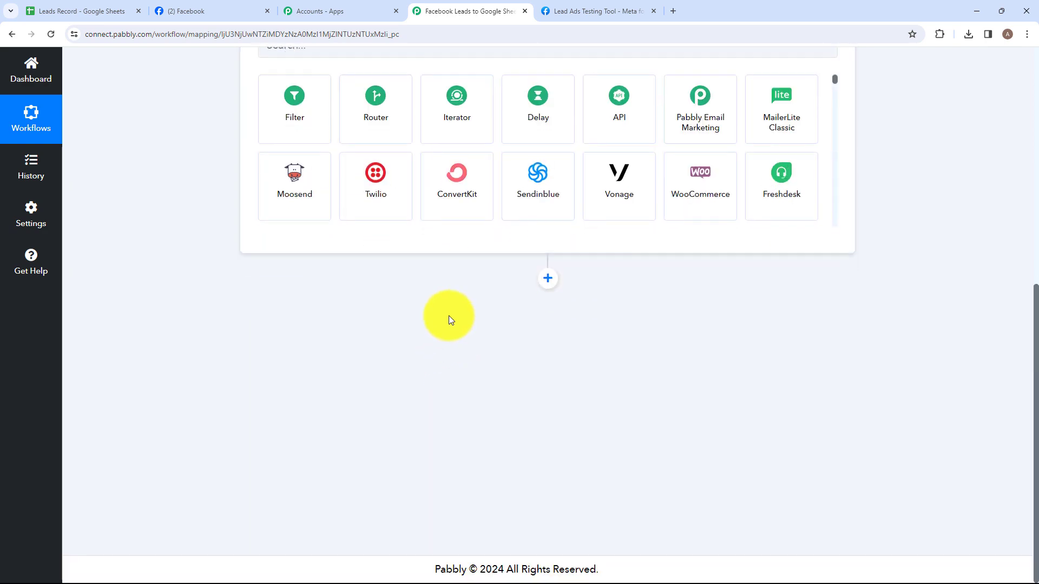
left_click(330, 277)
type("Goo")
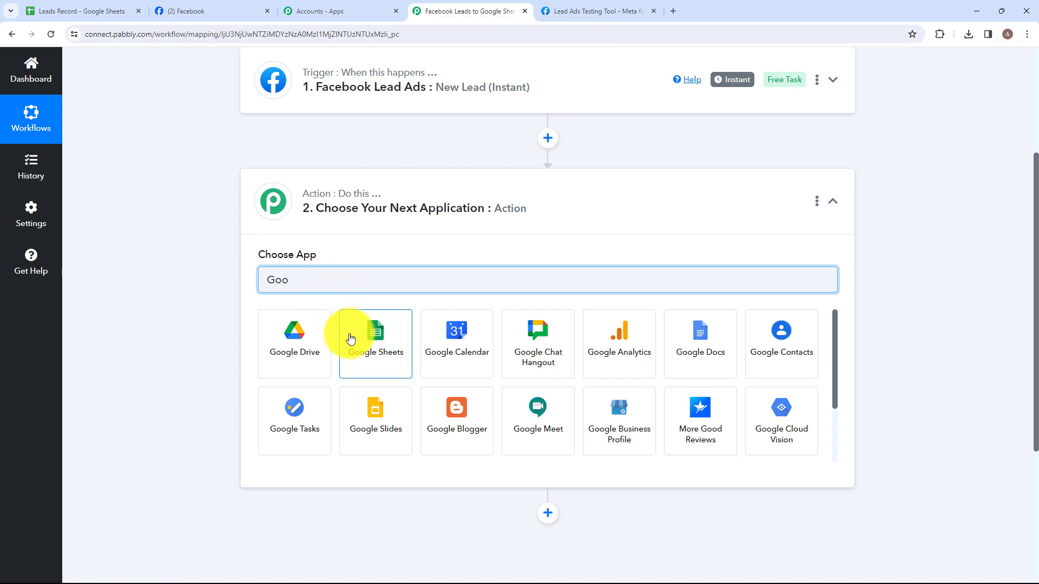
left_click(350, 338)
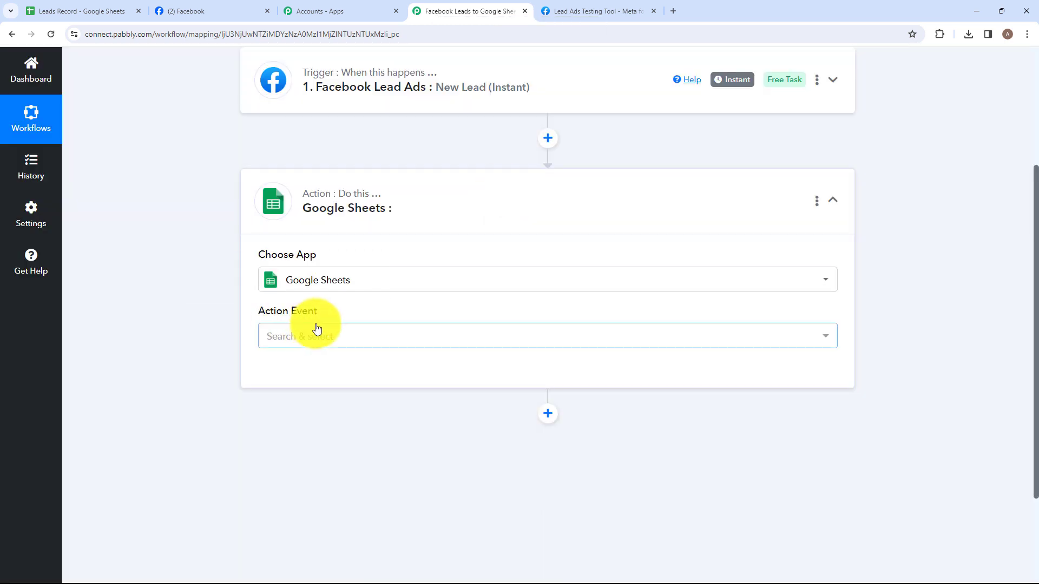
left_click(347, 338)
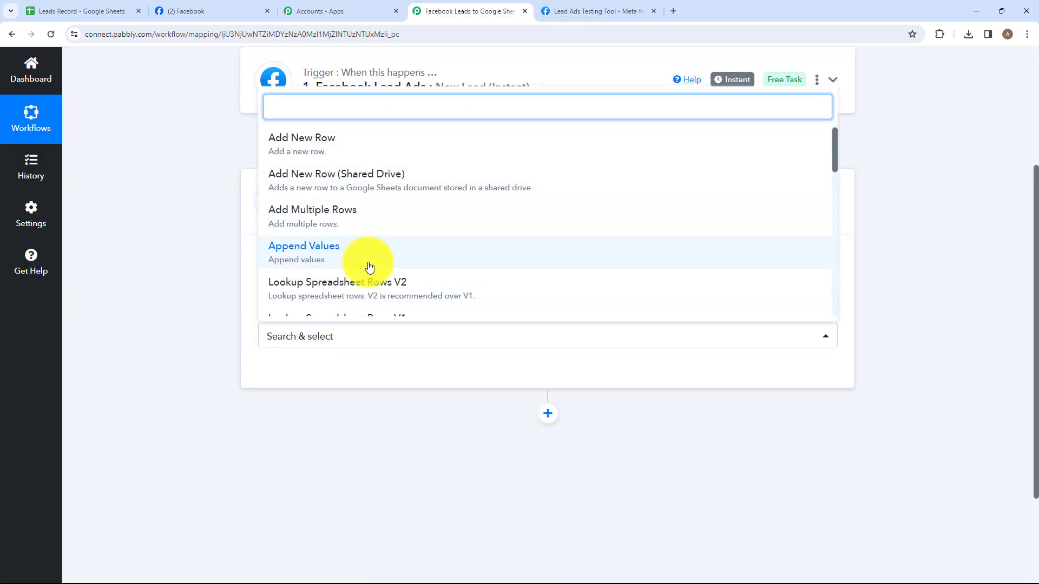
scroll(369, 268, "down", 5)
scroll(368, 267, "up", 8)
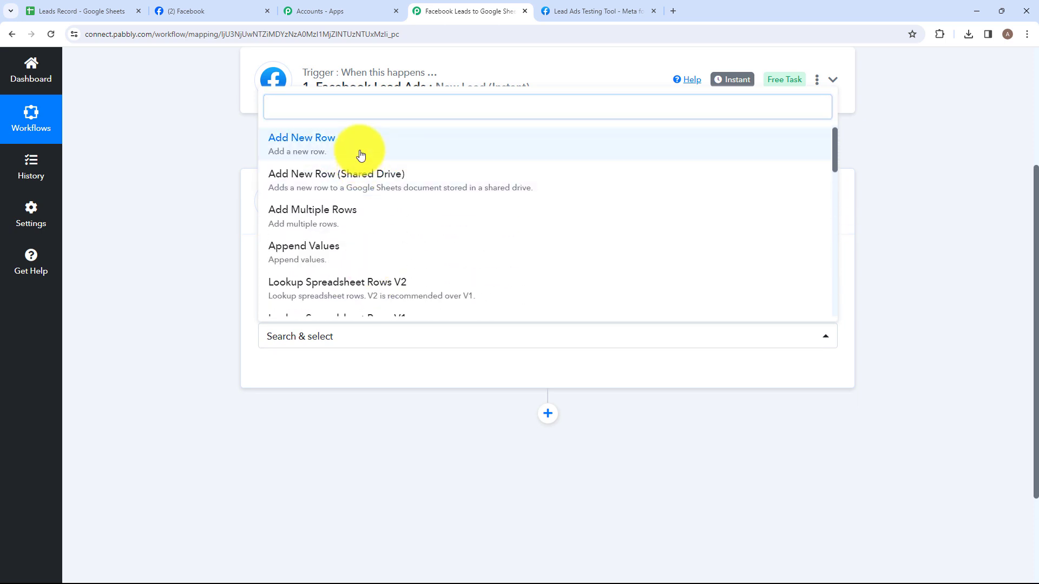
left_click(361, 153)
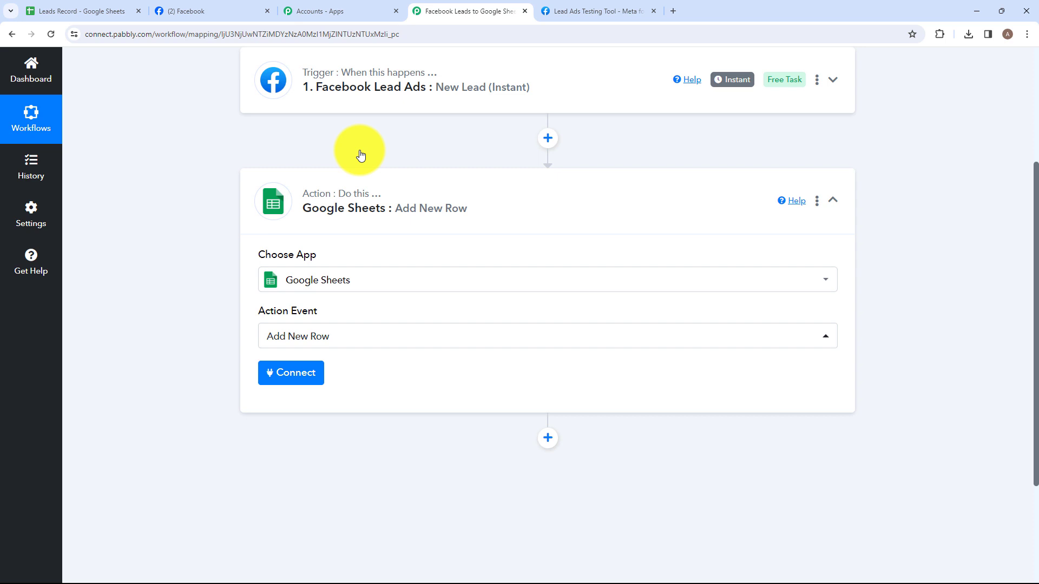
- Connect the Google Sheets action through a new connection, signing in with the Google account and allowing Pabbly Connect access
left_click(282, 376)
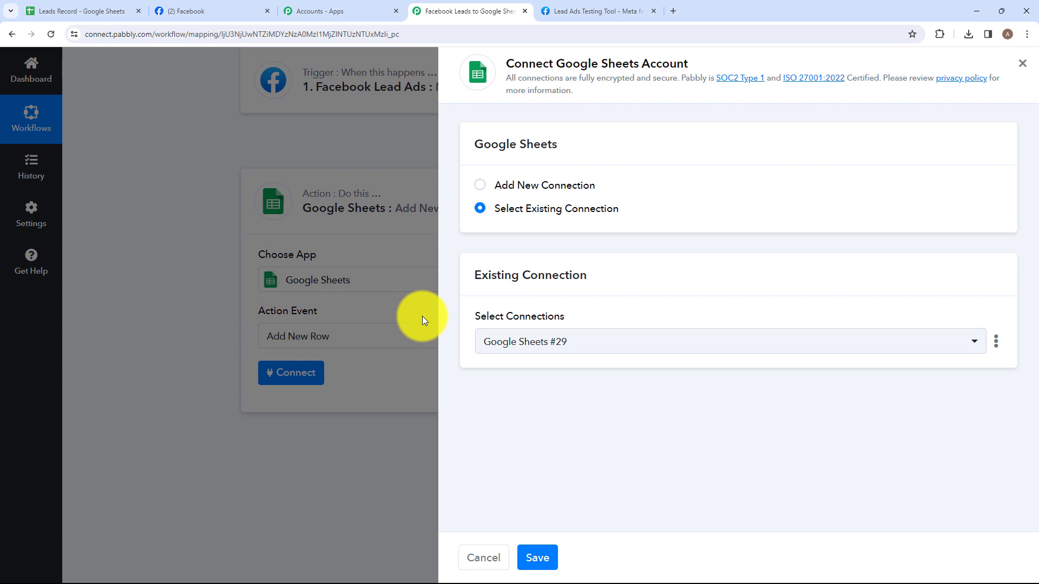
left_click(480, 188)
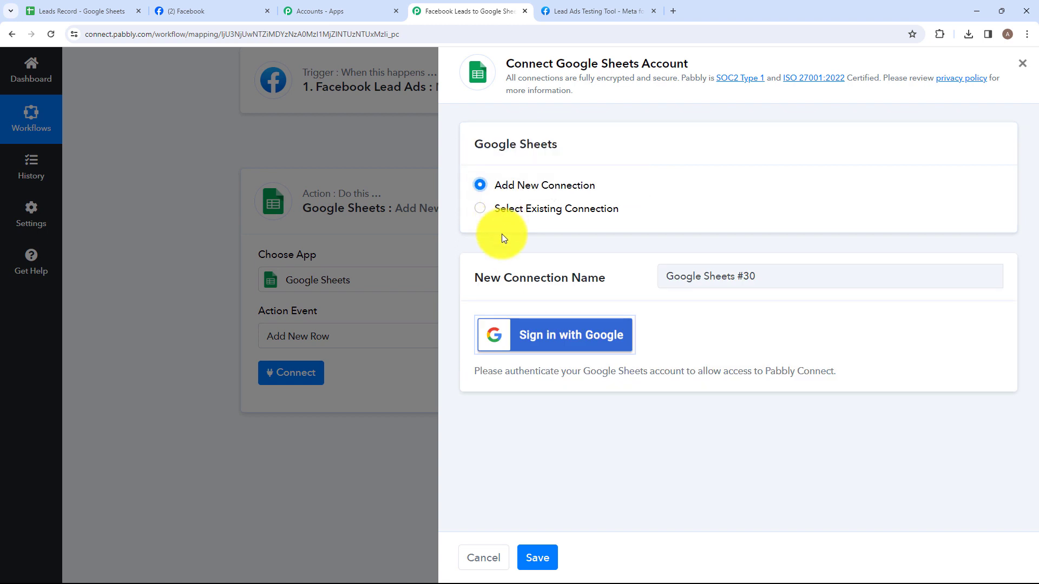
left_click(535, 338)
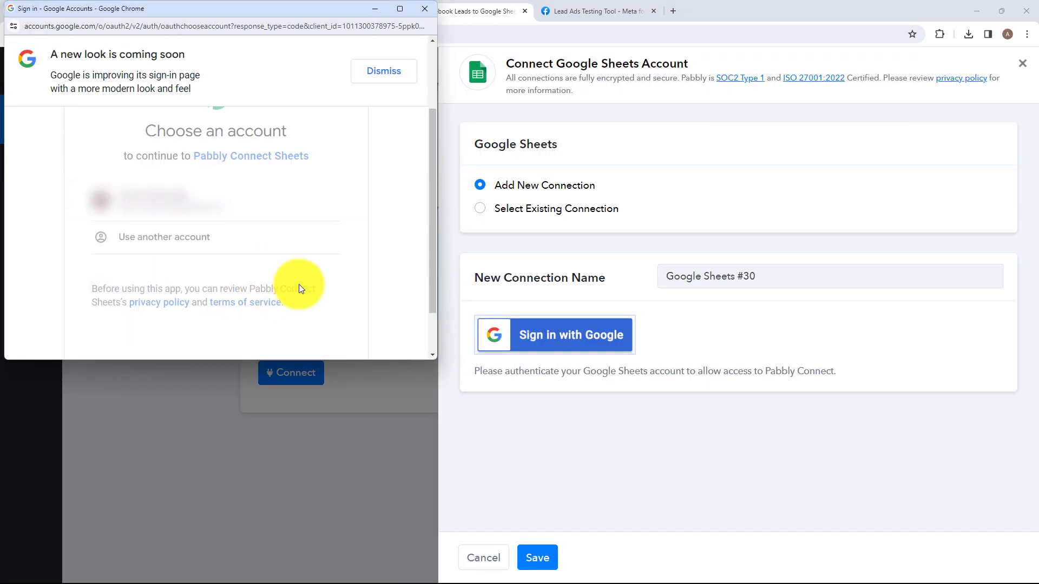
left_click(298, 255)
left_click(301, 318)
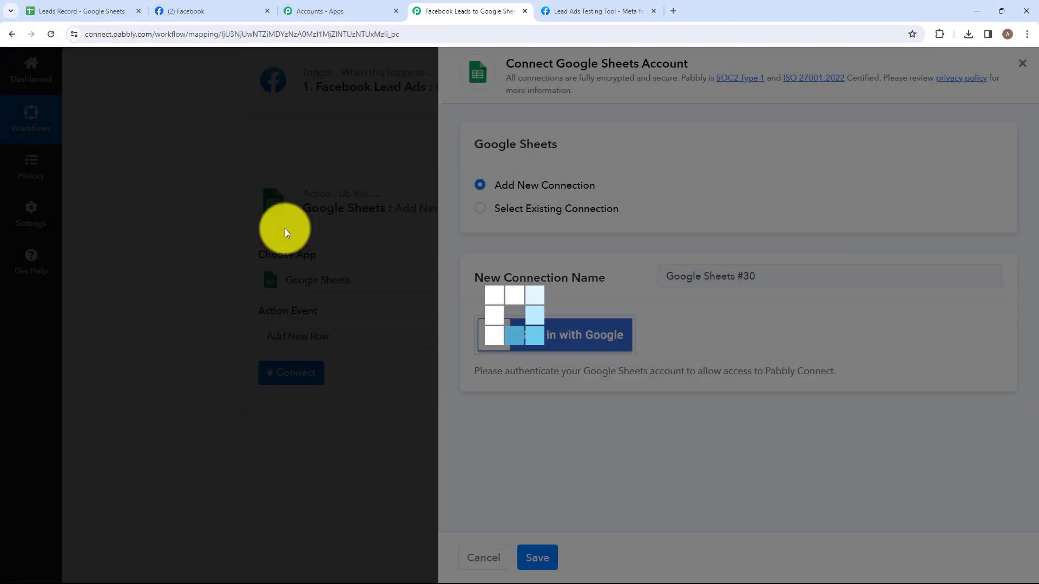
- Select Leads Record as the action's spreadsheet and check in Google Sheets that its sheet name matches Sheet1
scroll(292, 349, "down", 3)
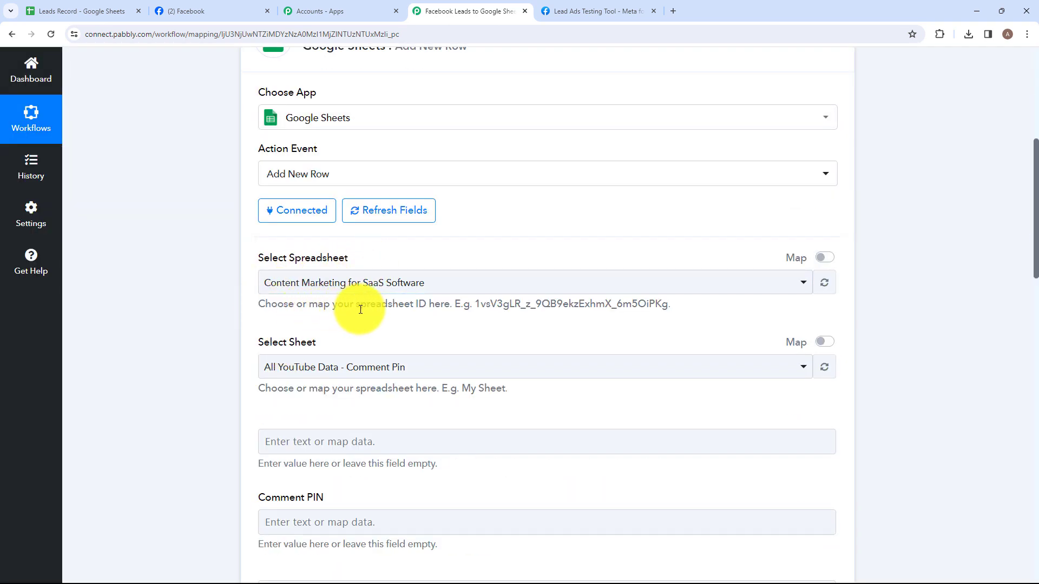
left_click(456, 284)
left_click(334, 376)
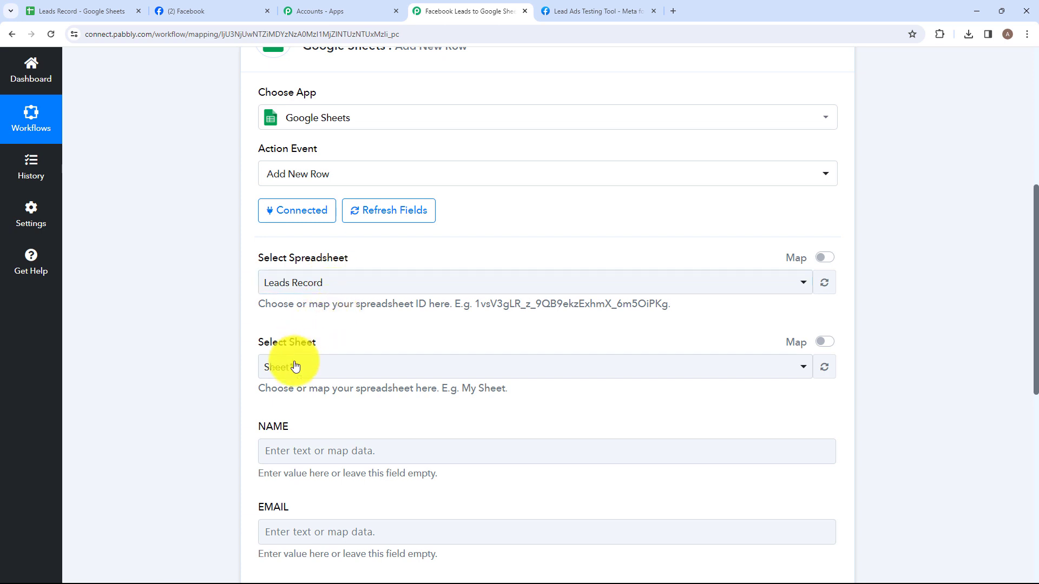
left_click(102, 17)
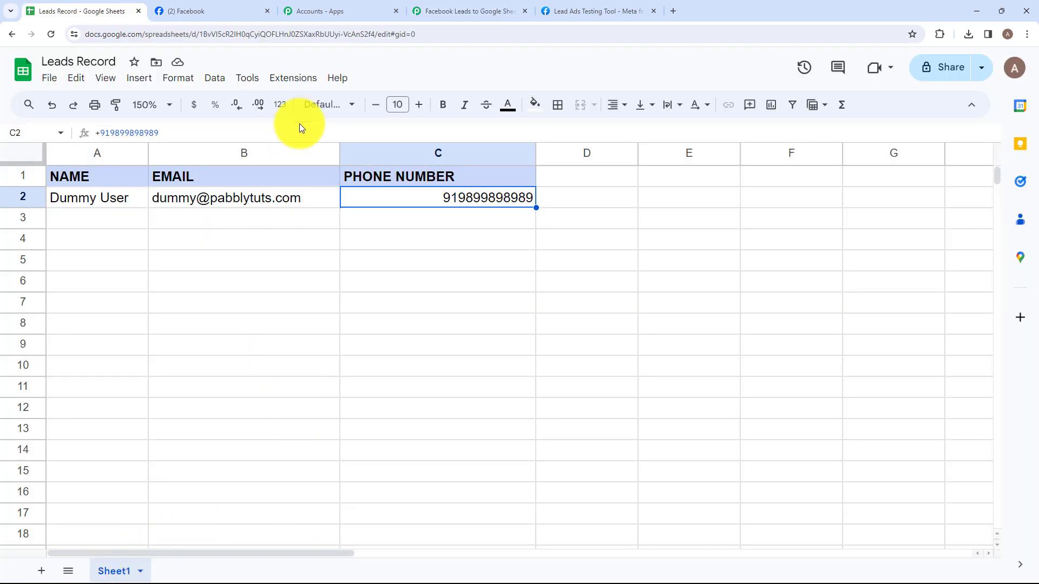
left_click(433, 7)
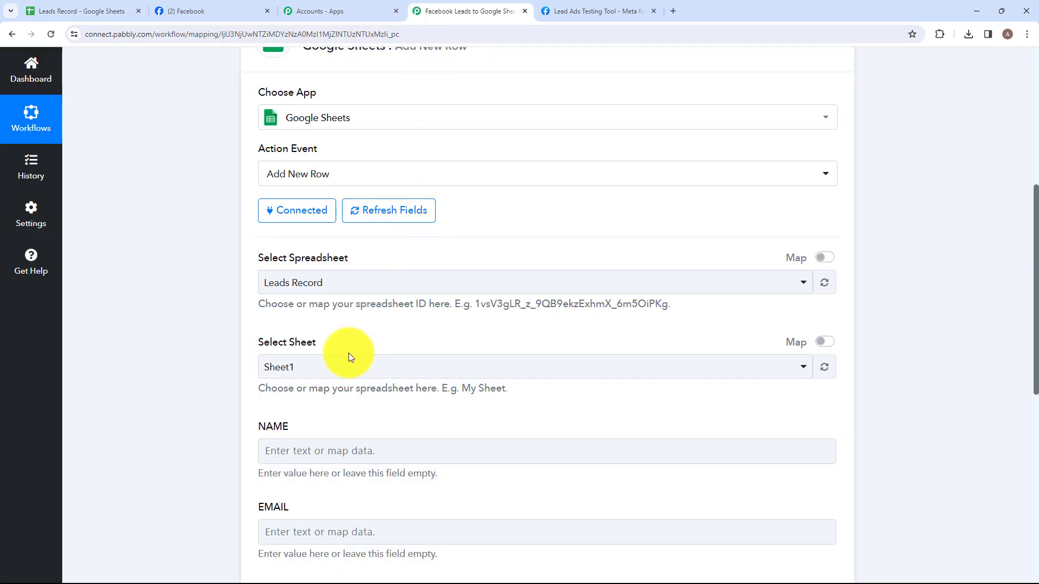
- Compare the action's NAME, EMAIL and PHONE NUMBER fields with the columns and sample row of the Leads Record sheet
scroll(349, 353, "down", 2)
scroll(351, 318, "down", 1)
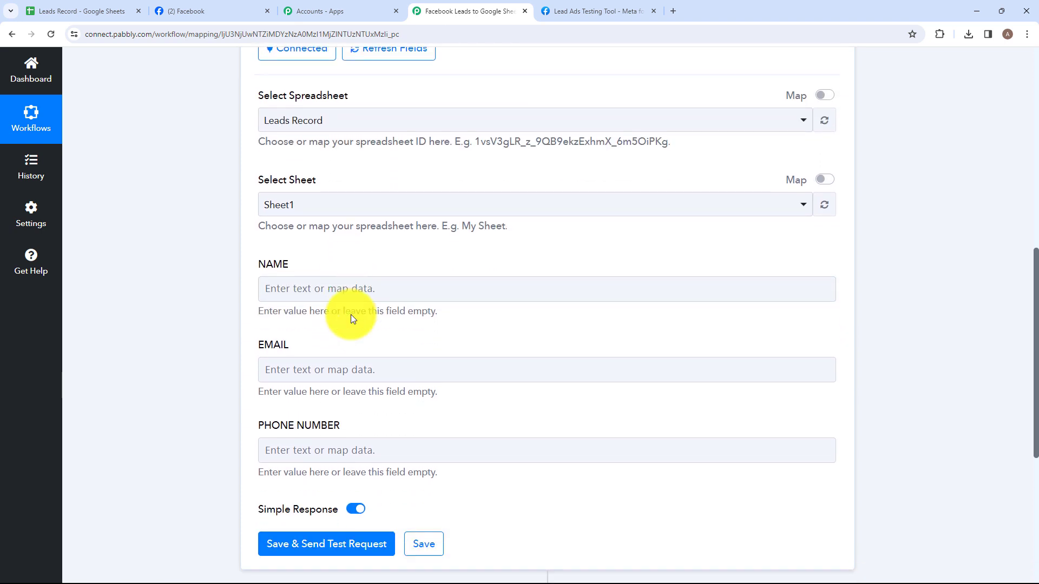
left_click(105, 7)
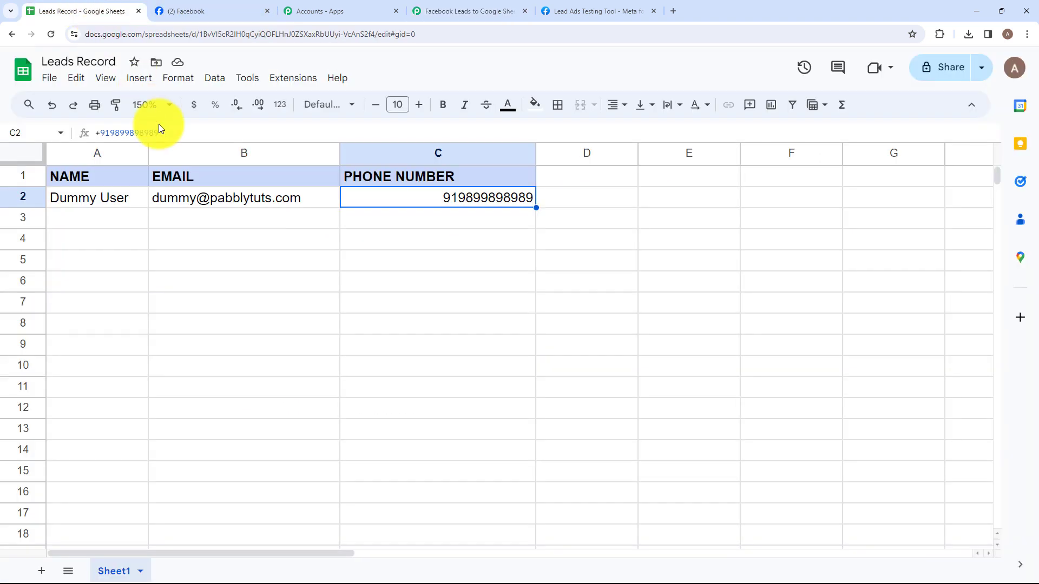
left_click(97, 195)
left_click(225, 193)
left_click(385, 197)
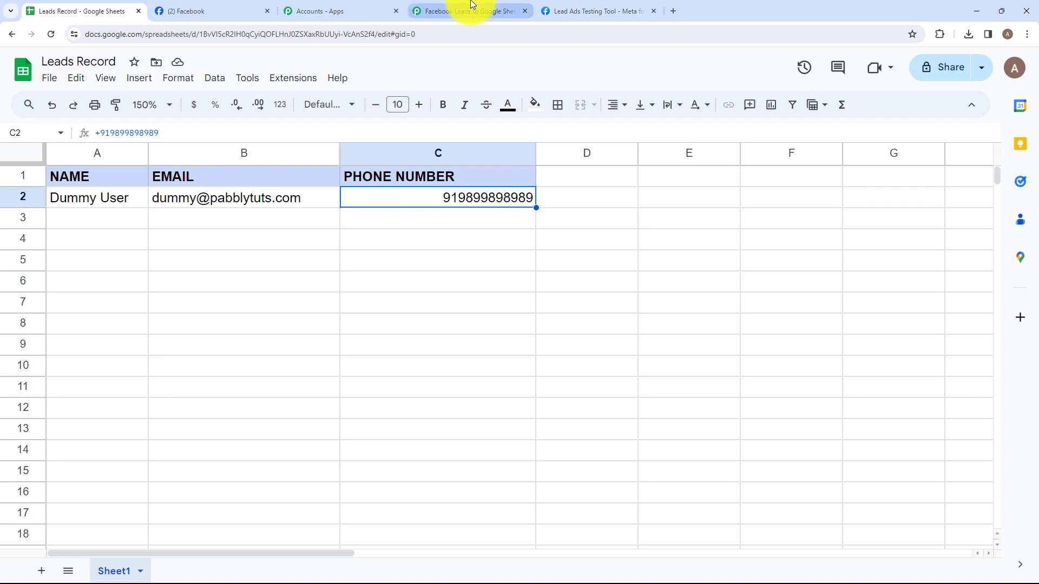
left_click(471, 9)
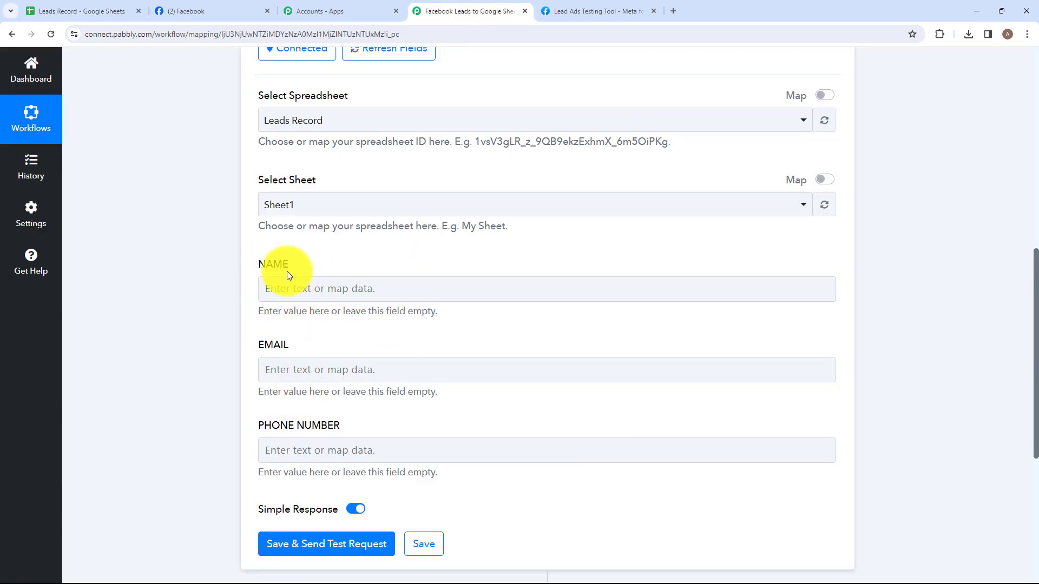
left_click(70, 12)
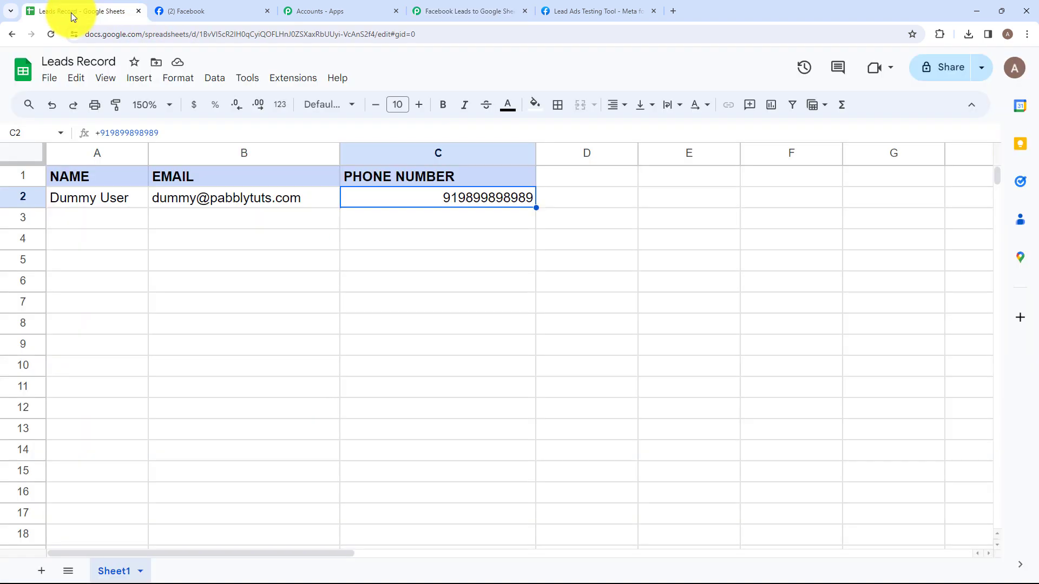
left_click(85, 203)
left_click(227, 197)
left_click(379, 197)
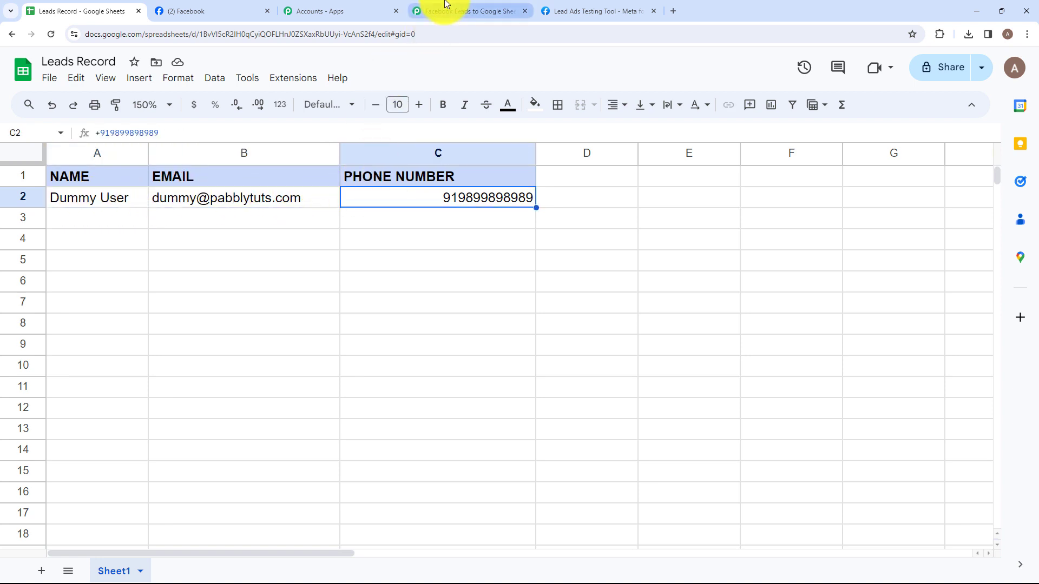
left_click(446, 6)
scroll(343, 313, "down", 2)
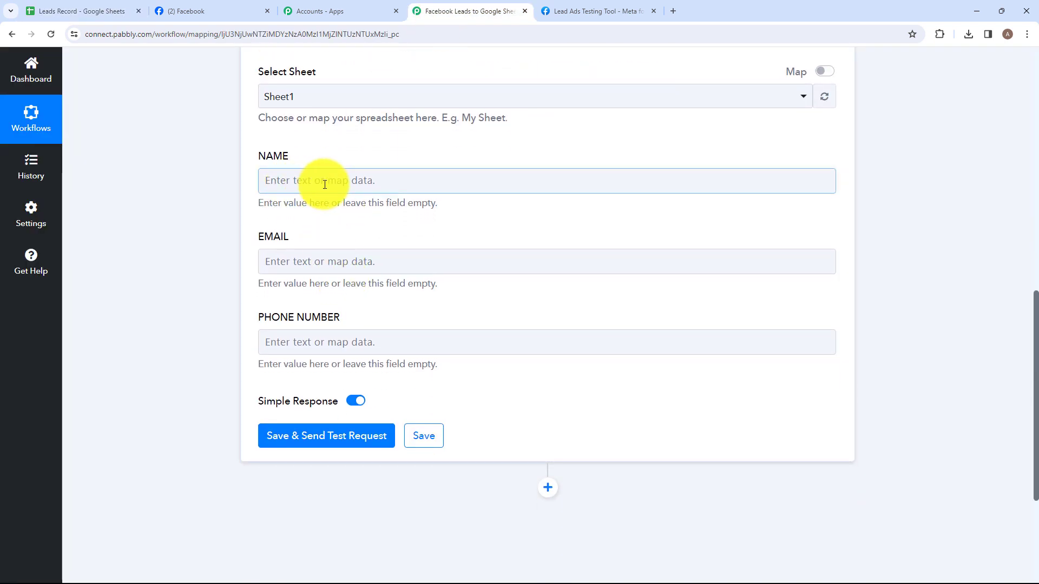
scroll(324, 185, "up", 1)
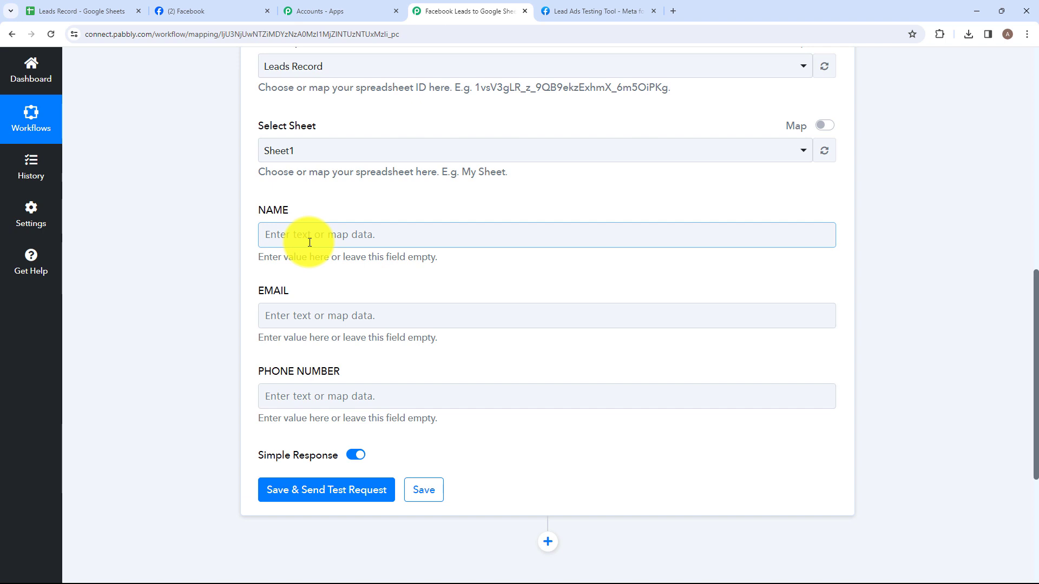
- Map the Facebook lead's Res4 Full Name, Res4 Email and Res4 Phone Number to the NAME, EMAIL and PHONE NUMBER fields
left_click(310, 238)
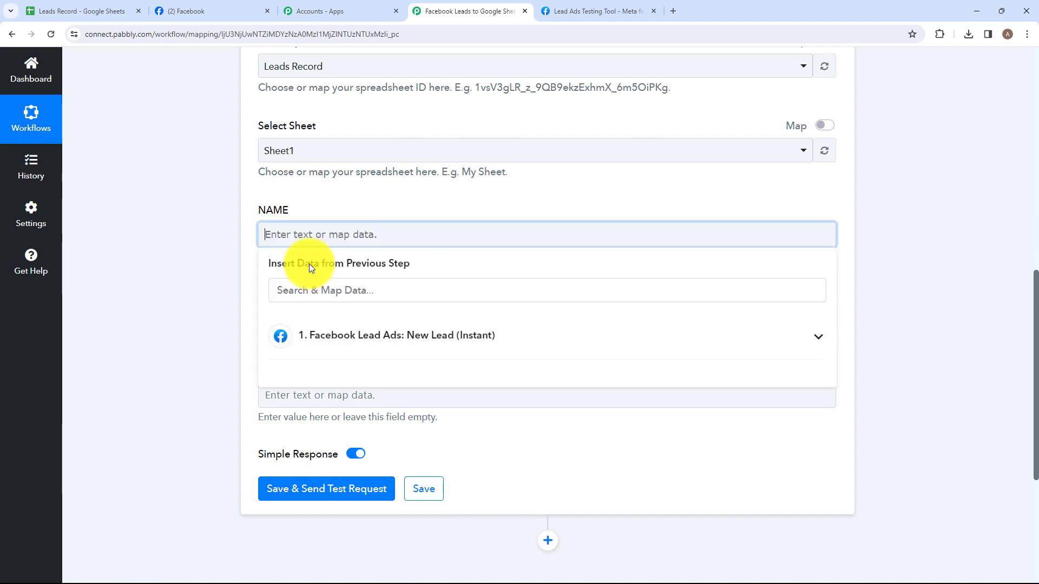
left_click(318, 341)
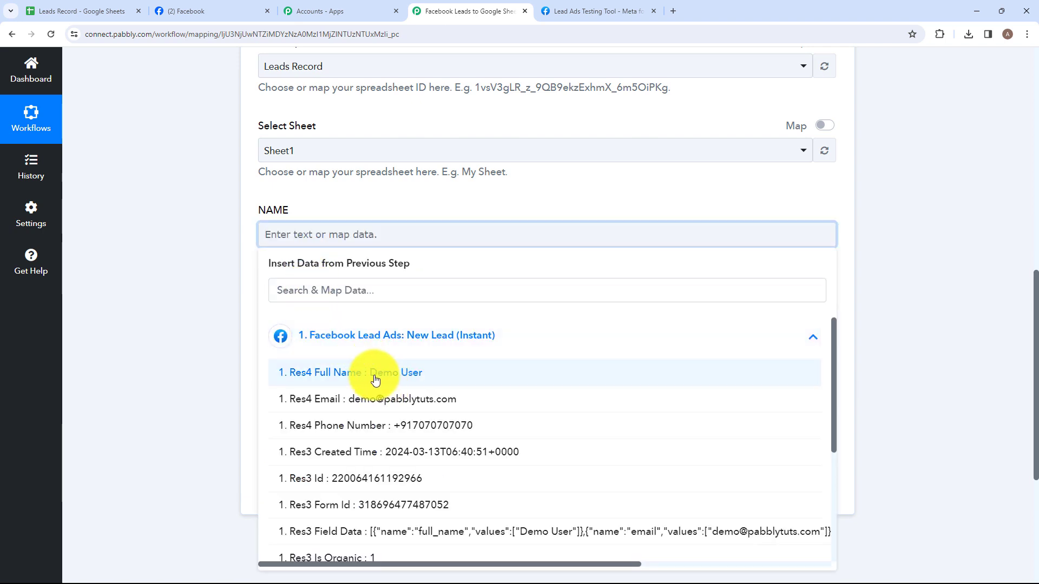
left_click(381, 373)
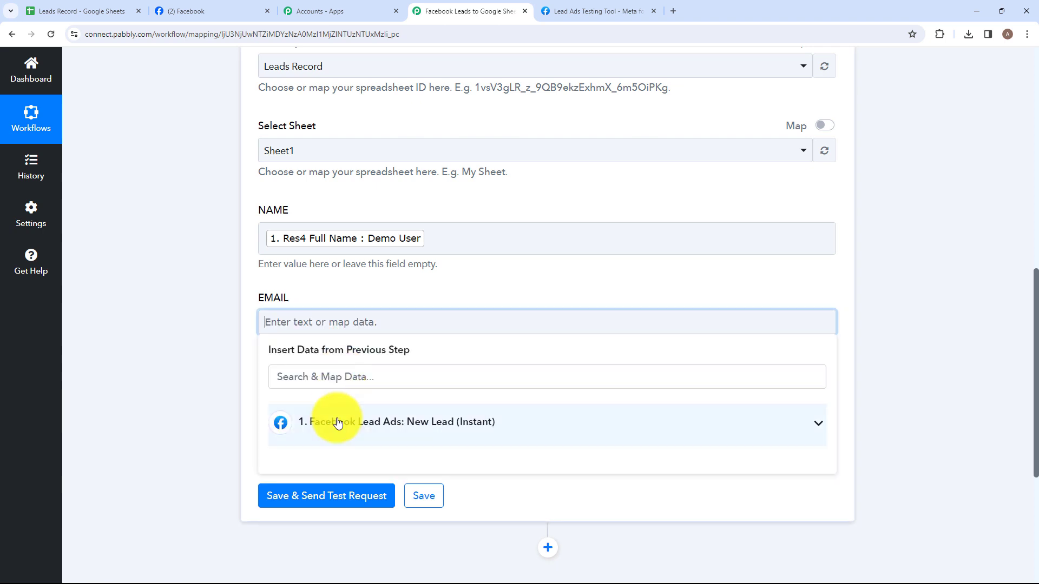
left_click(336, 420)
left_click(283, 476)
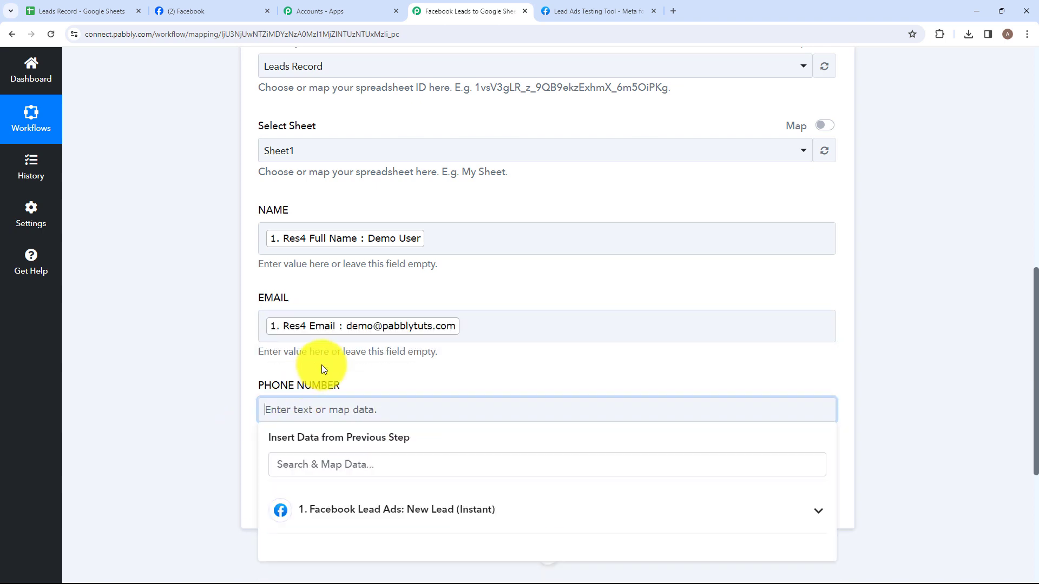
scroll(336, 368, "down", 2)
left_click(361, 404)
left_click(369, 488)
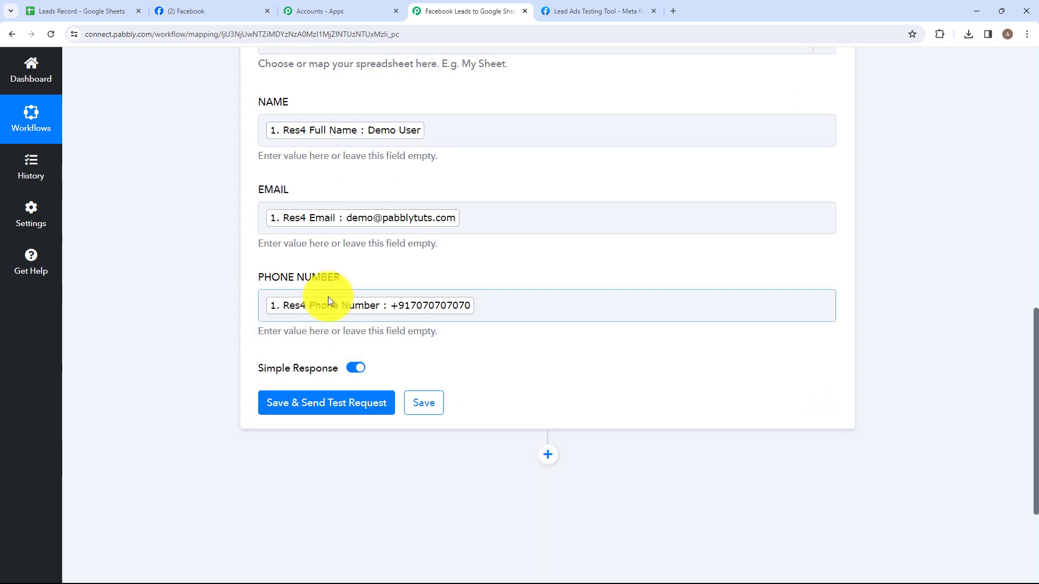
- Save the action with a test request and check the new lead's name, email and phone number in row 3 of Leads Record
left_click(340, 414)
scroll(491, 325, "down", 5)
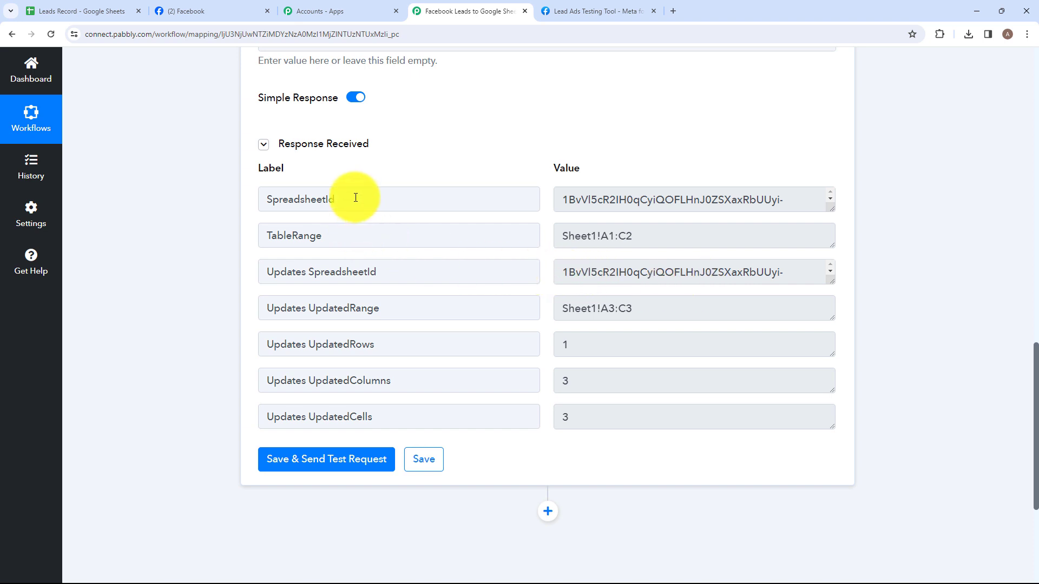
left_click(78, 8)
left_click(79, 219)
left_click(286, 220)
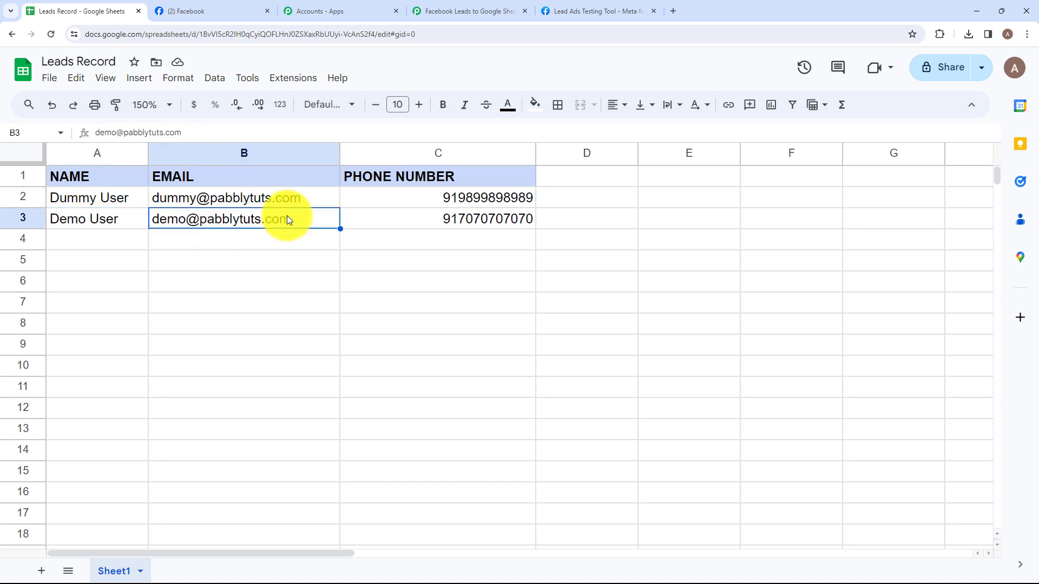
left_click(372, 219)
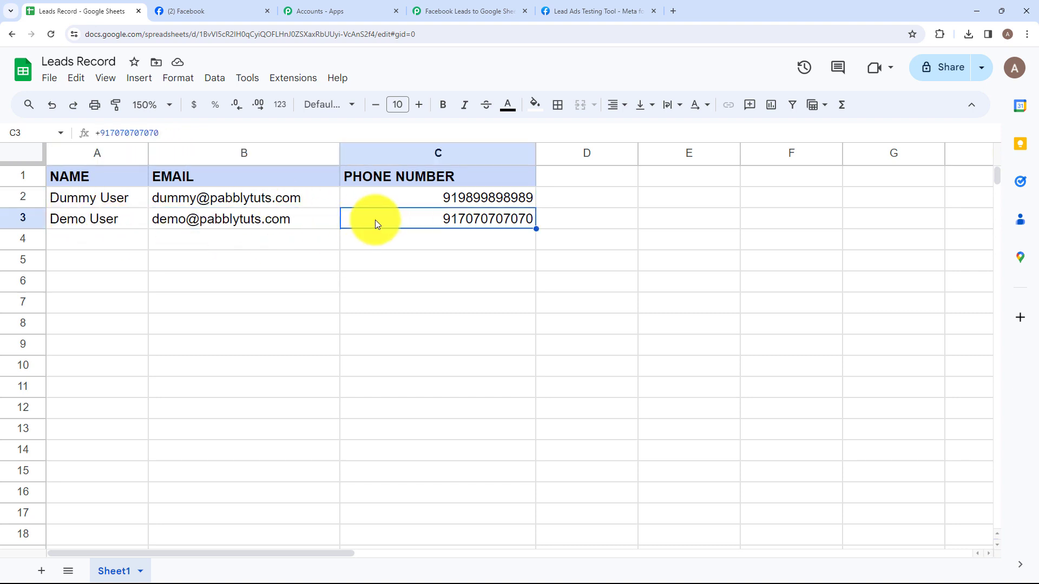
- Delete the existing test lead in the Lead Ads Testing Tool, reload the tool and select the Easy Tech page again
left_click(593, 11)
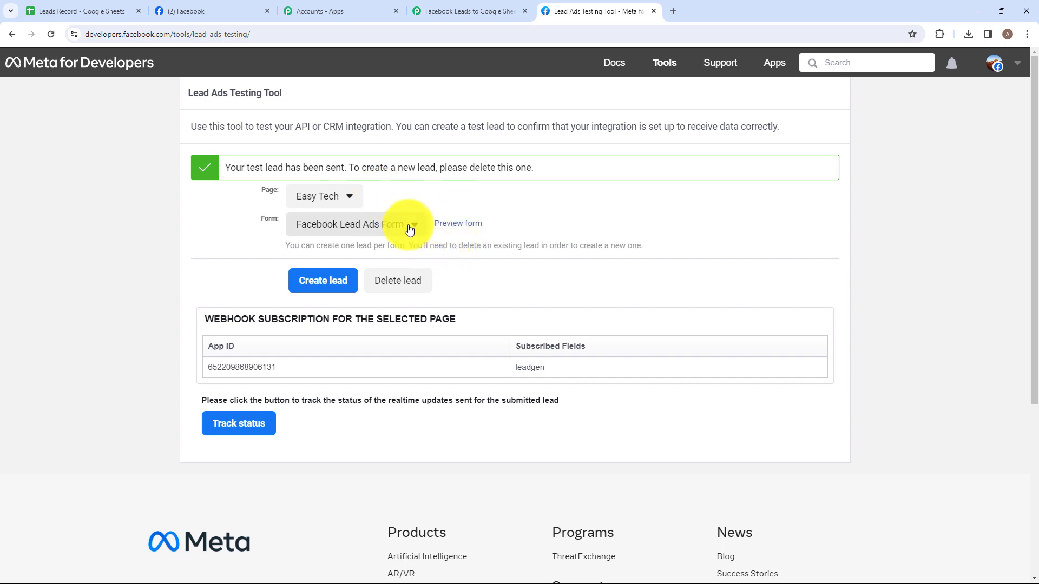
left_click(387, 292)
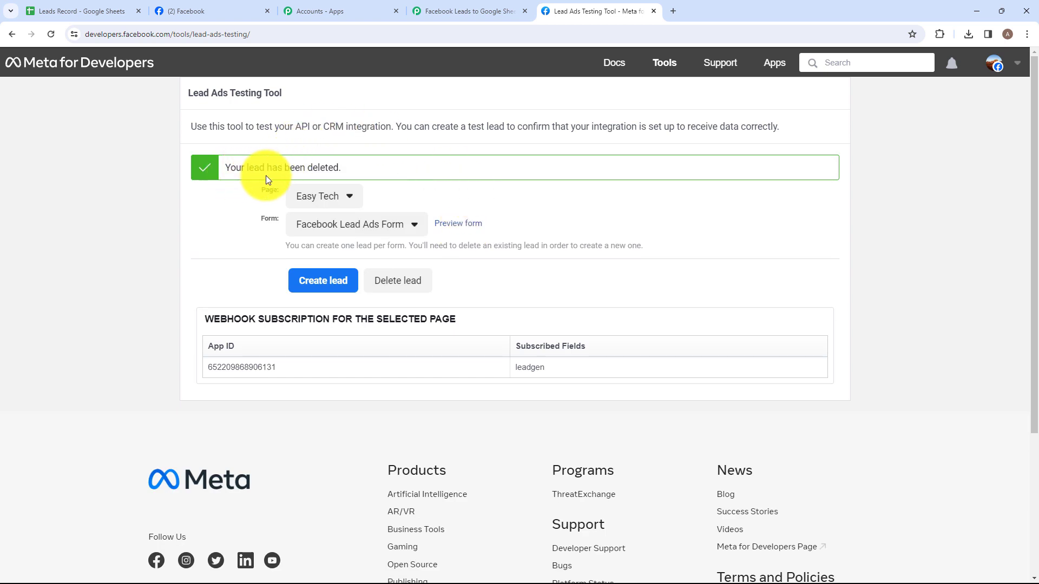
left_click(49, 36)
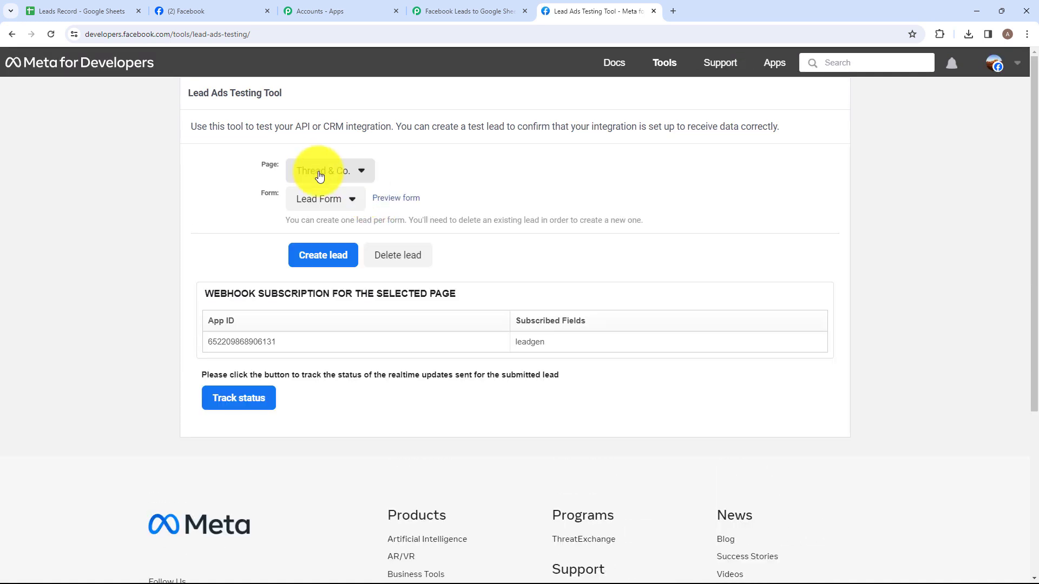
left_click(320, 176)
left_click(382, 355)
scroll(337, 497, "down", 3)
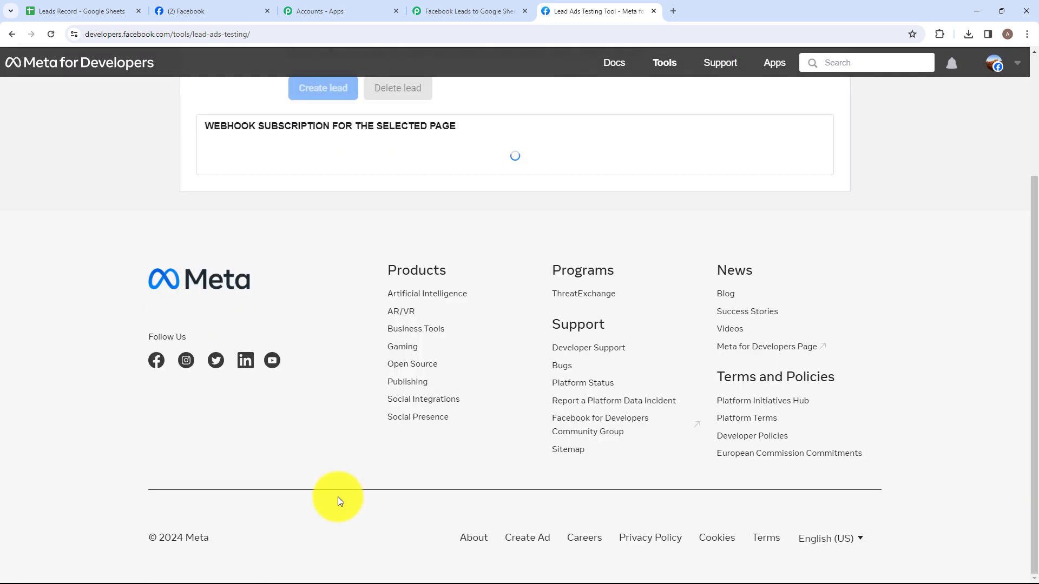
scroll(338, 497, "up", 3)
- Preview the lead form, submit another test lead with a sample full name, email and phone number, and close the preview
left_click(457, 201)
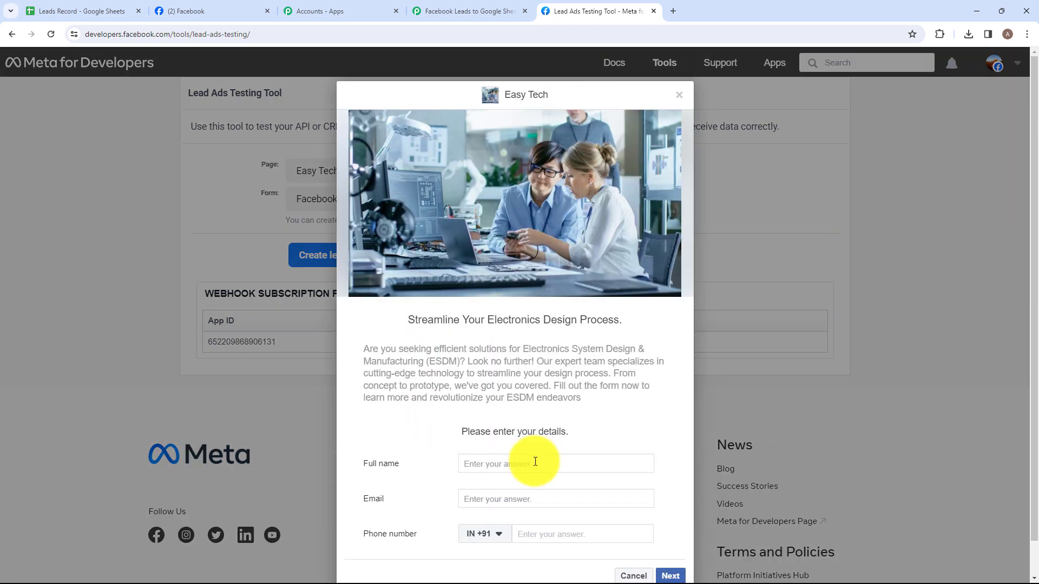
left_click(535, 462)
type("Smart Lead")
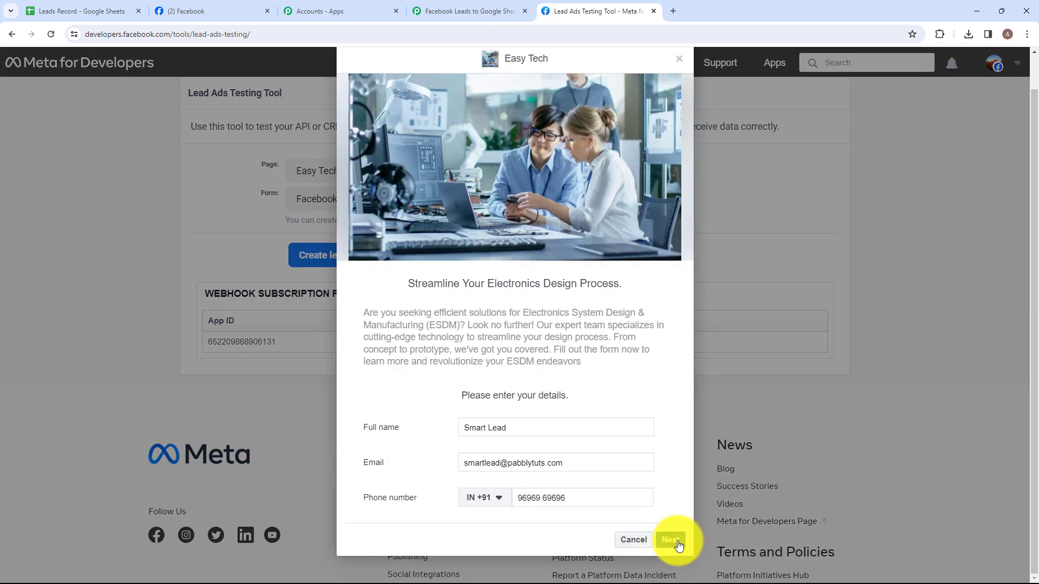
left_click(671, 540)
left_click(661, 400)
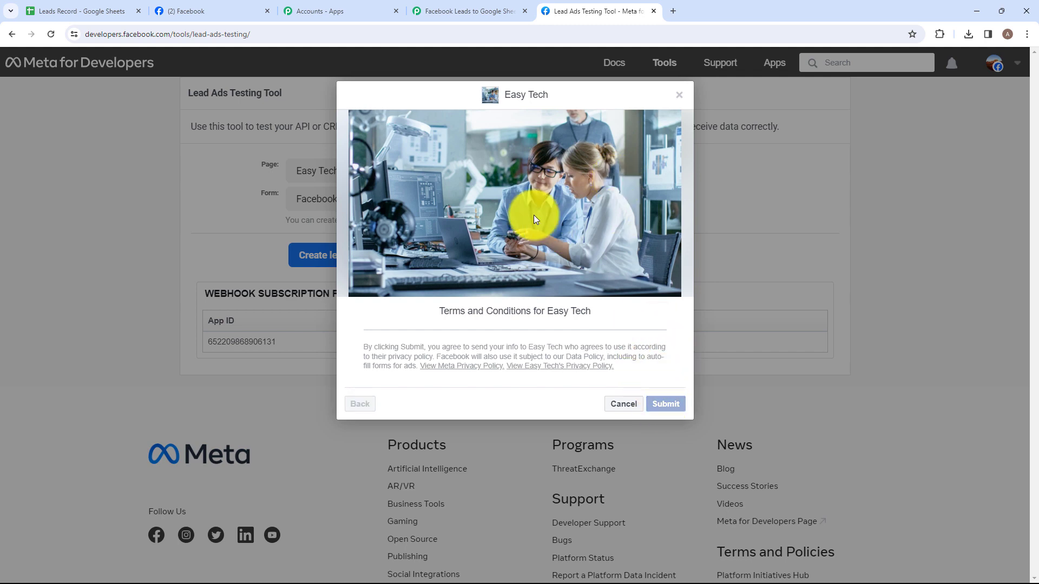
left_click(674, 93)
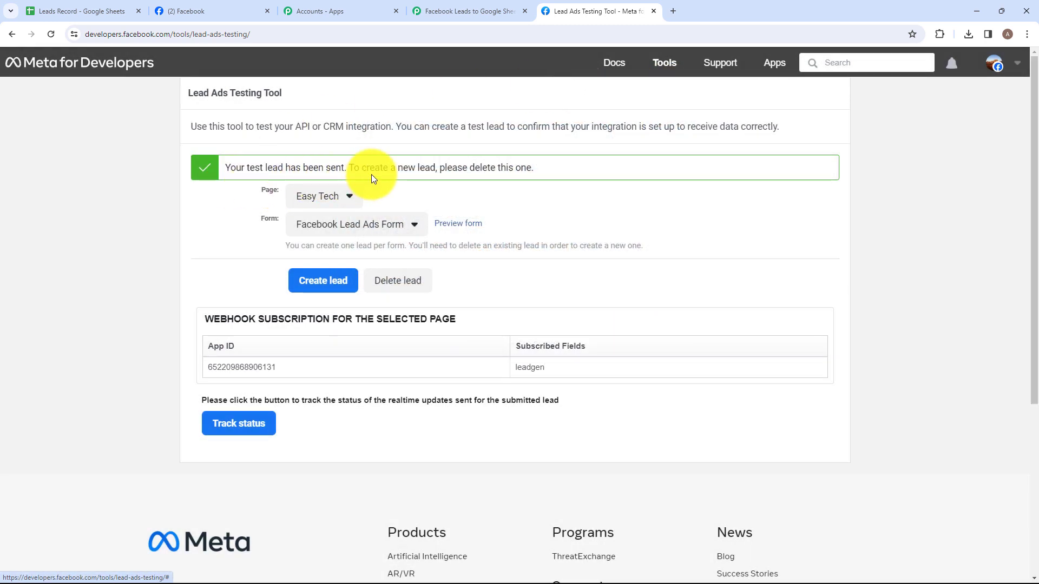
- Check row 4 of the Leads Record sheet for the second test lead's name, email and phone number
left_click(86, 11)
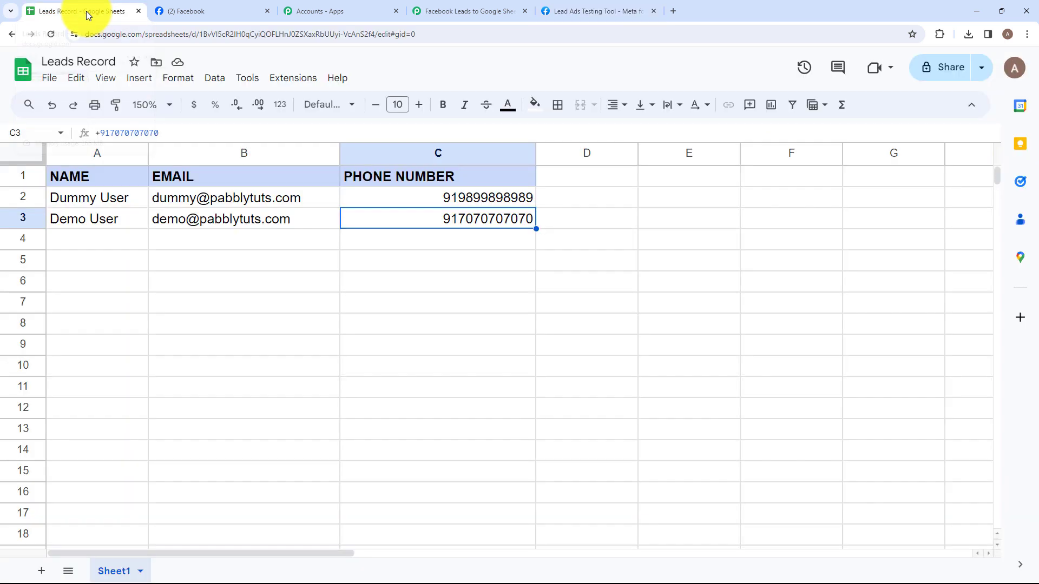
left_click(84, 242)
left_click(178, 238)
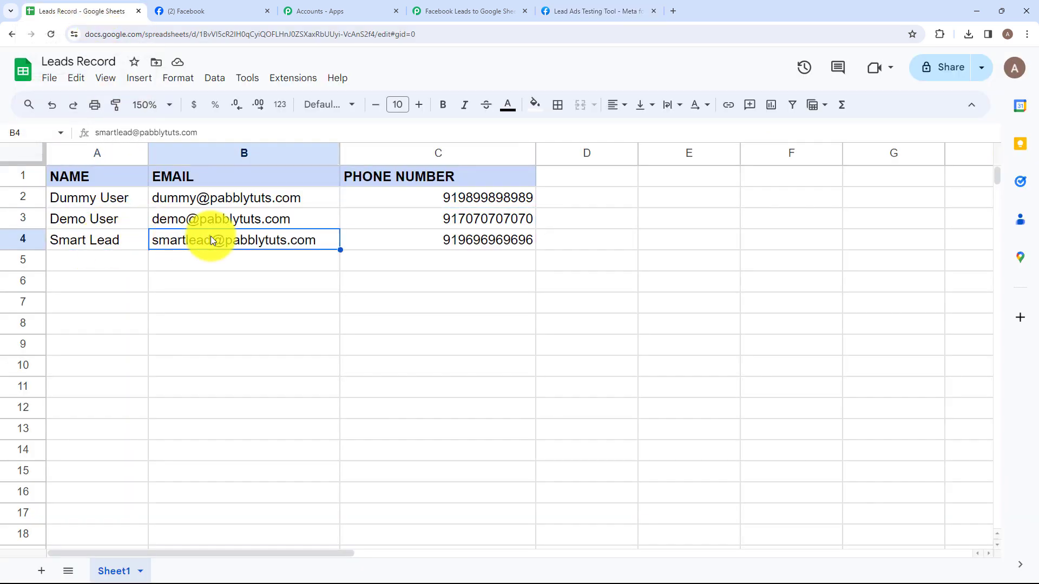
left_click(368, 240)
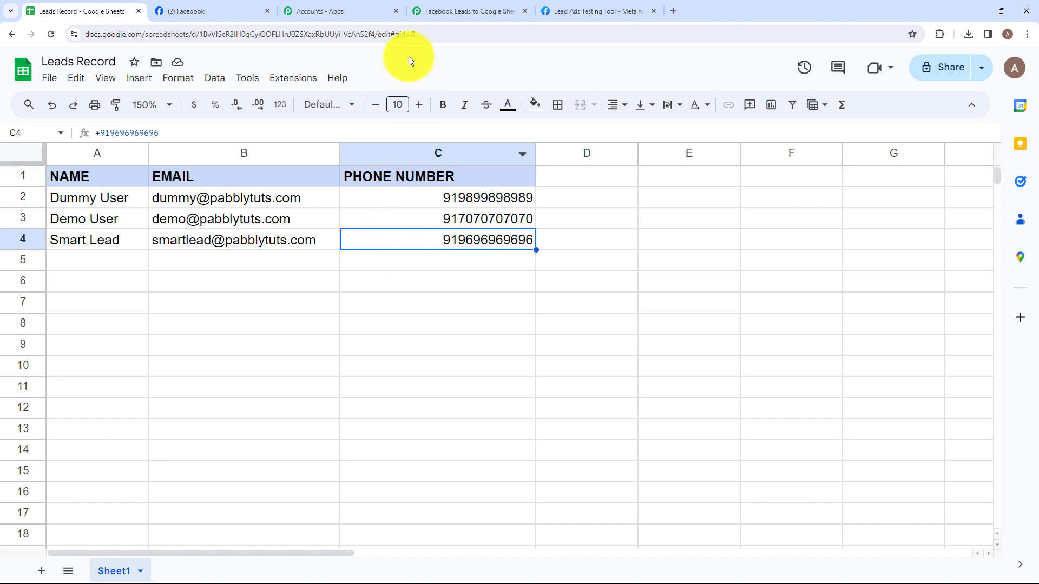
- Return to the Pabbly Connect workflow and collapse the Google Sheets action
left_click(452, 6)
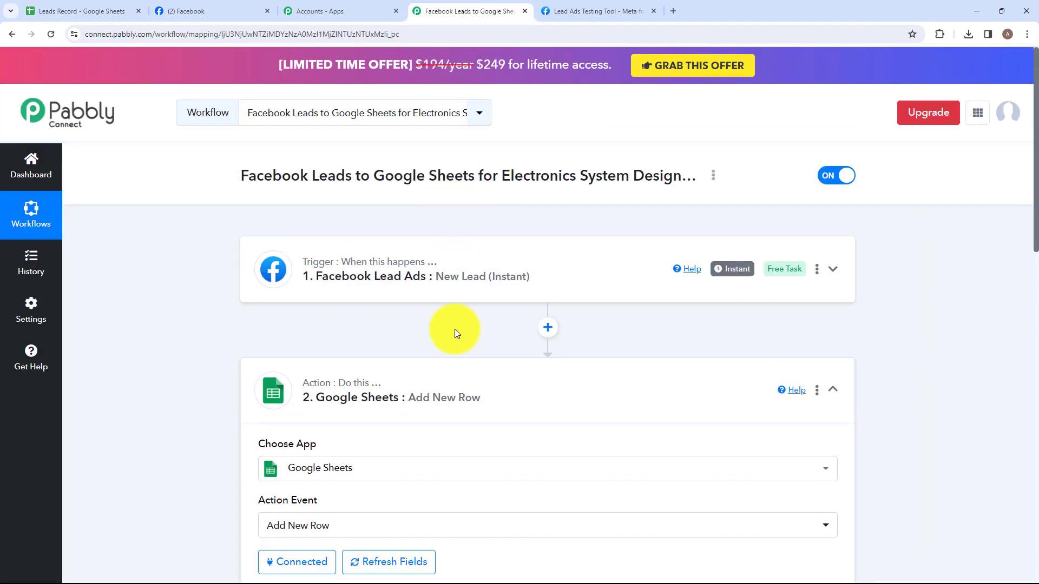
left_click(452, 372)
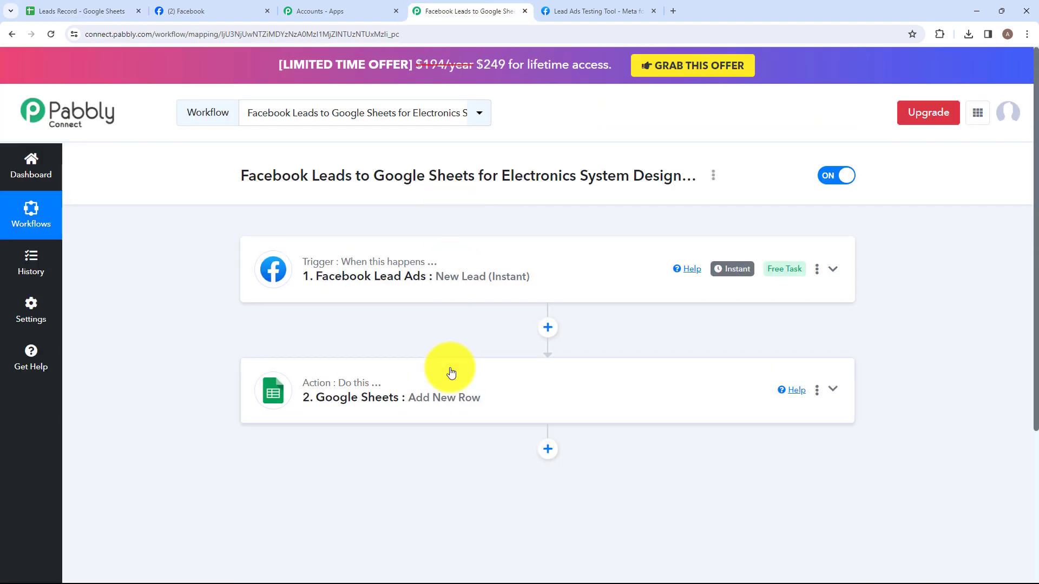